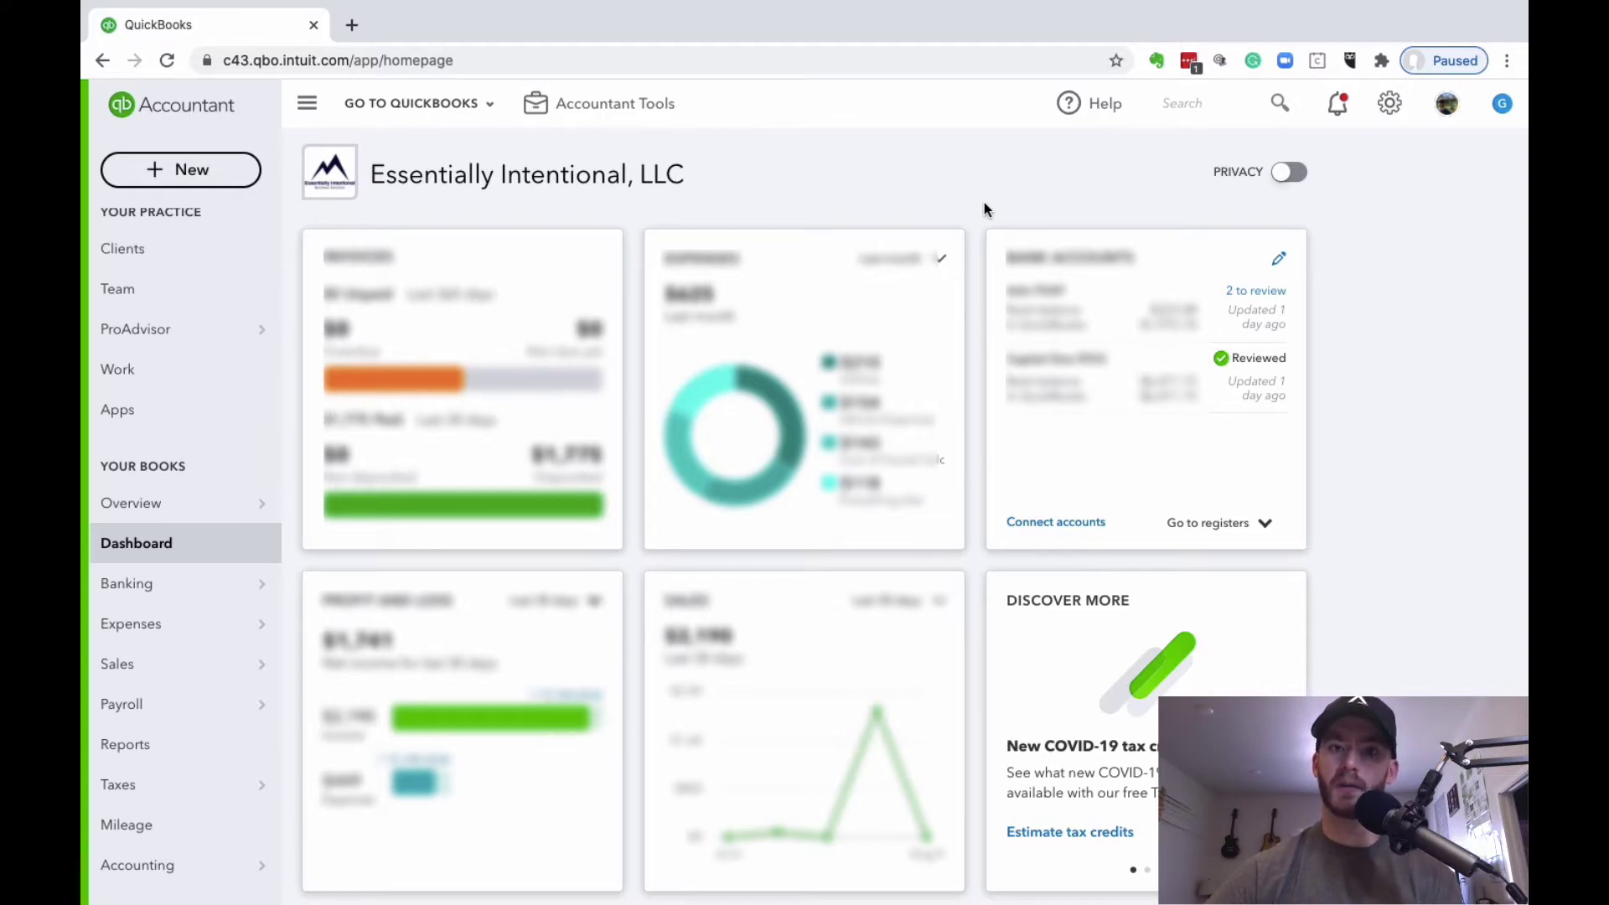
click(1400, 109)
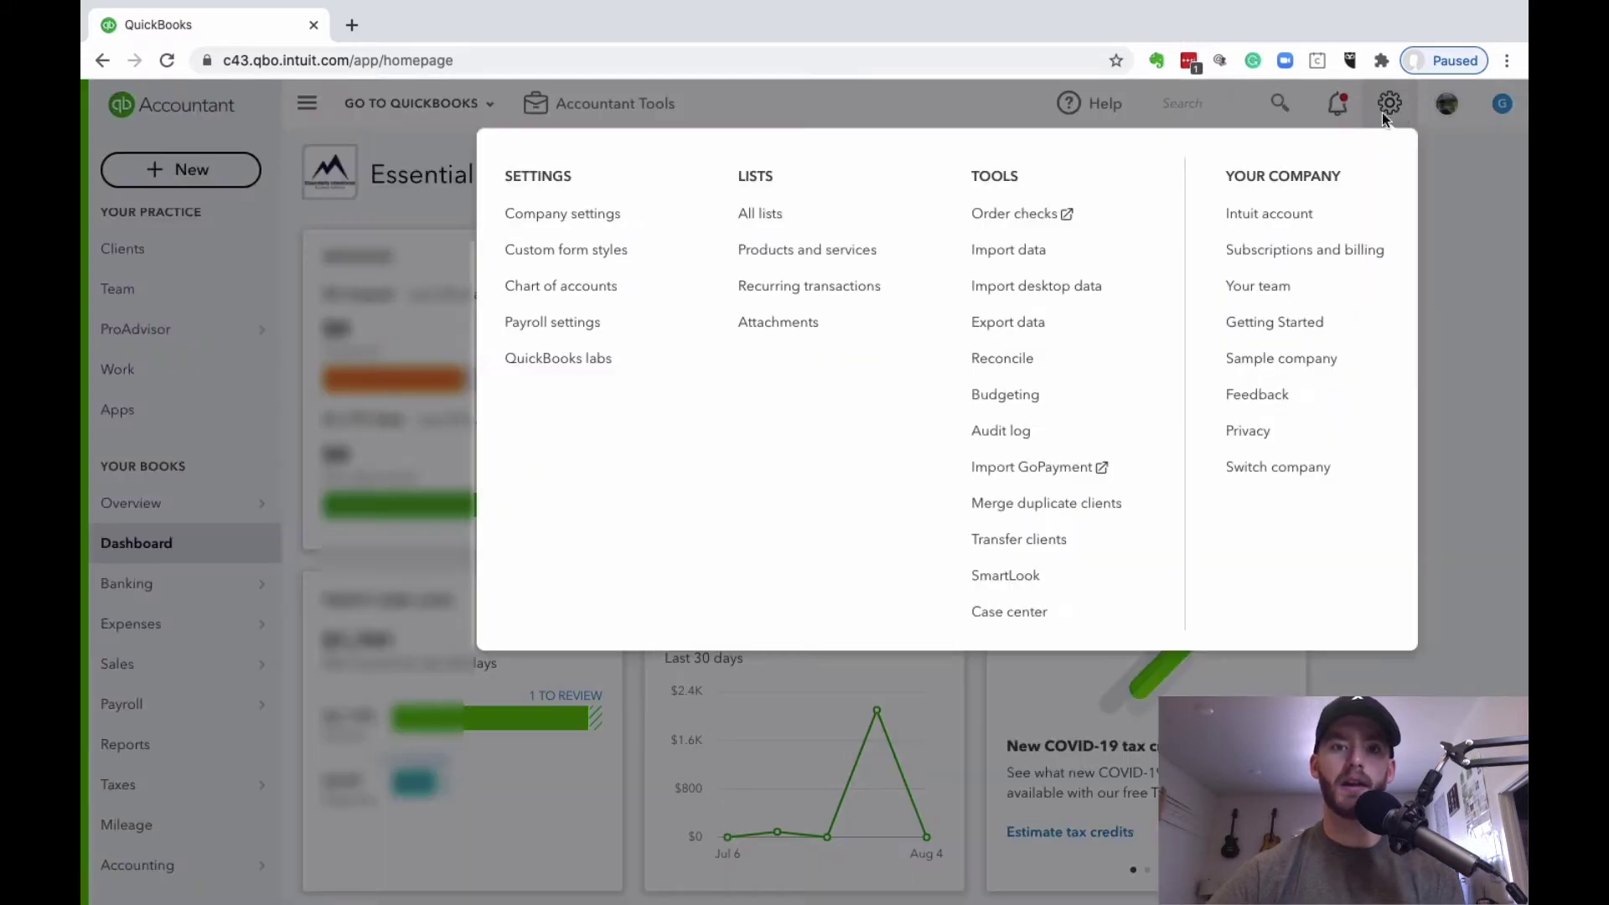
click(629, 219)
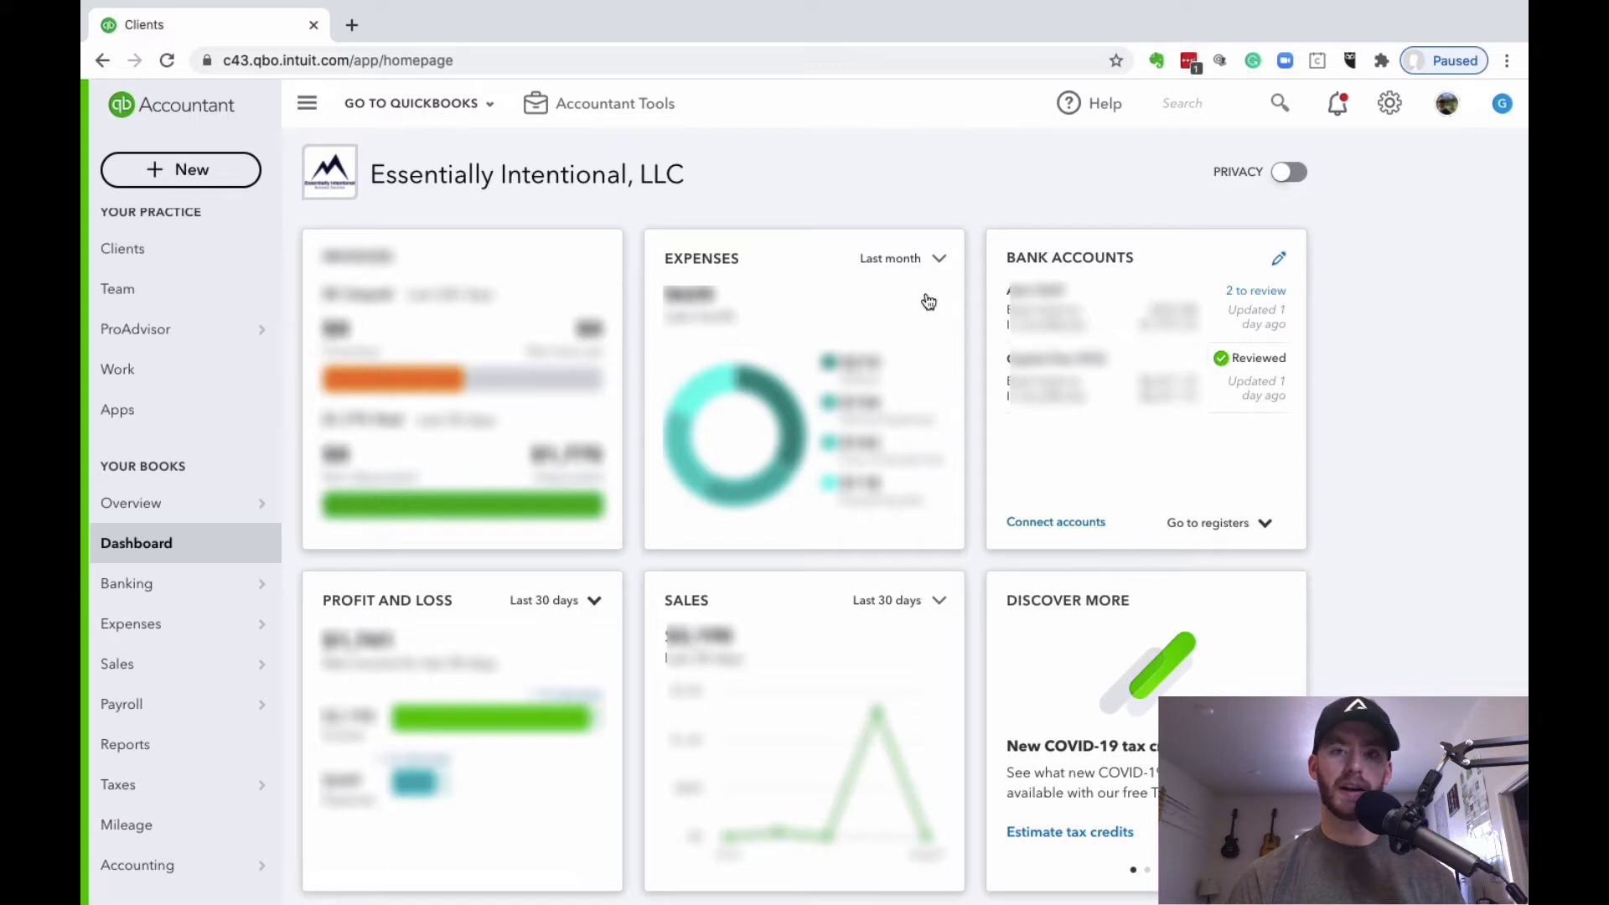
Step: Go to the Clients list under Sales
mouse_move(197, 668)
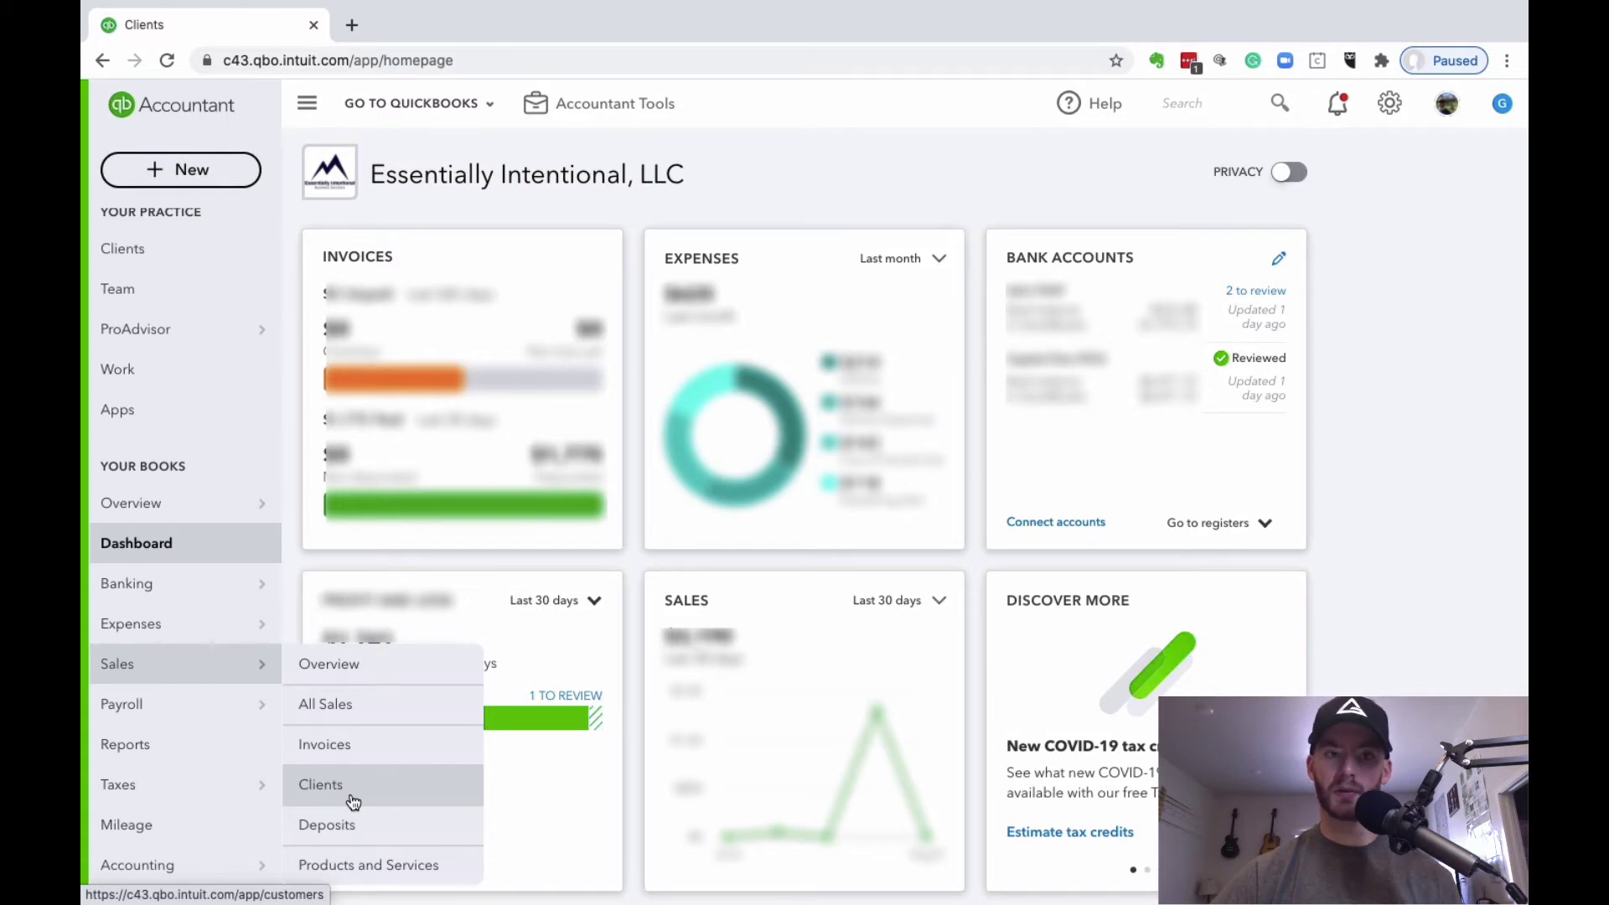
click(352, 802)
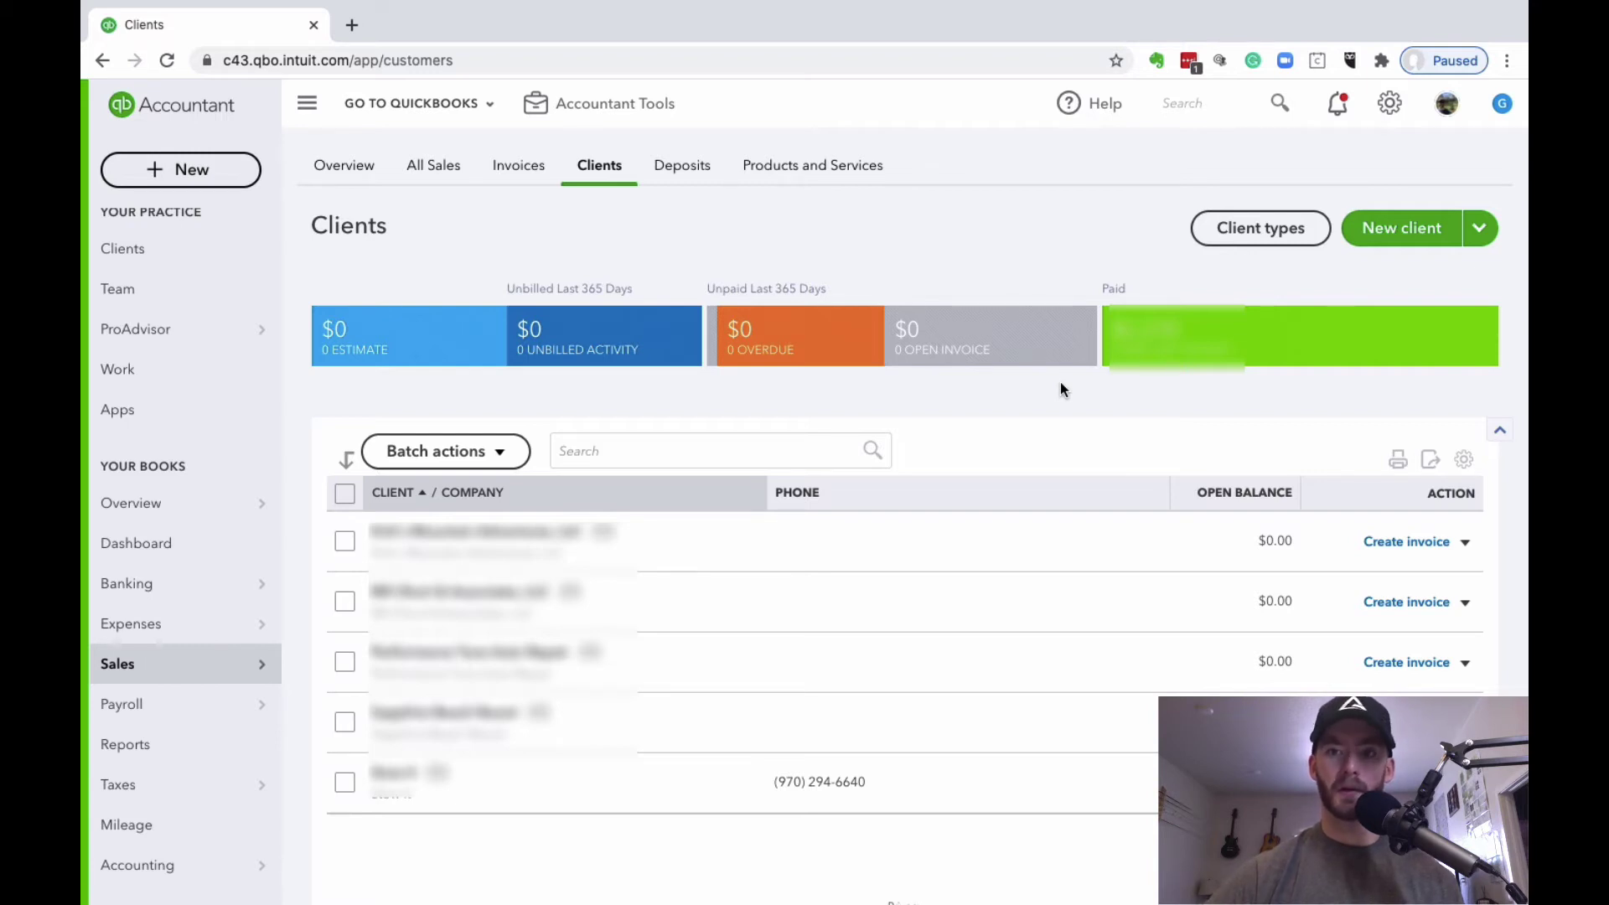
Step: Start a new client with QuickBooks Payments-Credit Card as preferred payment method and open its card details form
click(1401, 231)
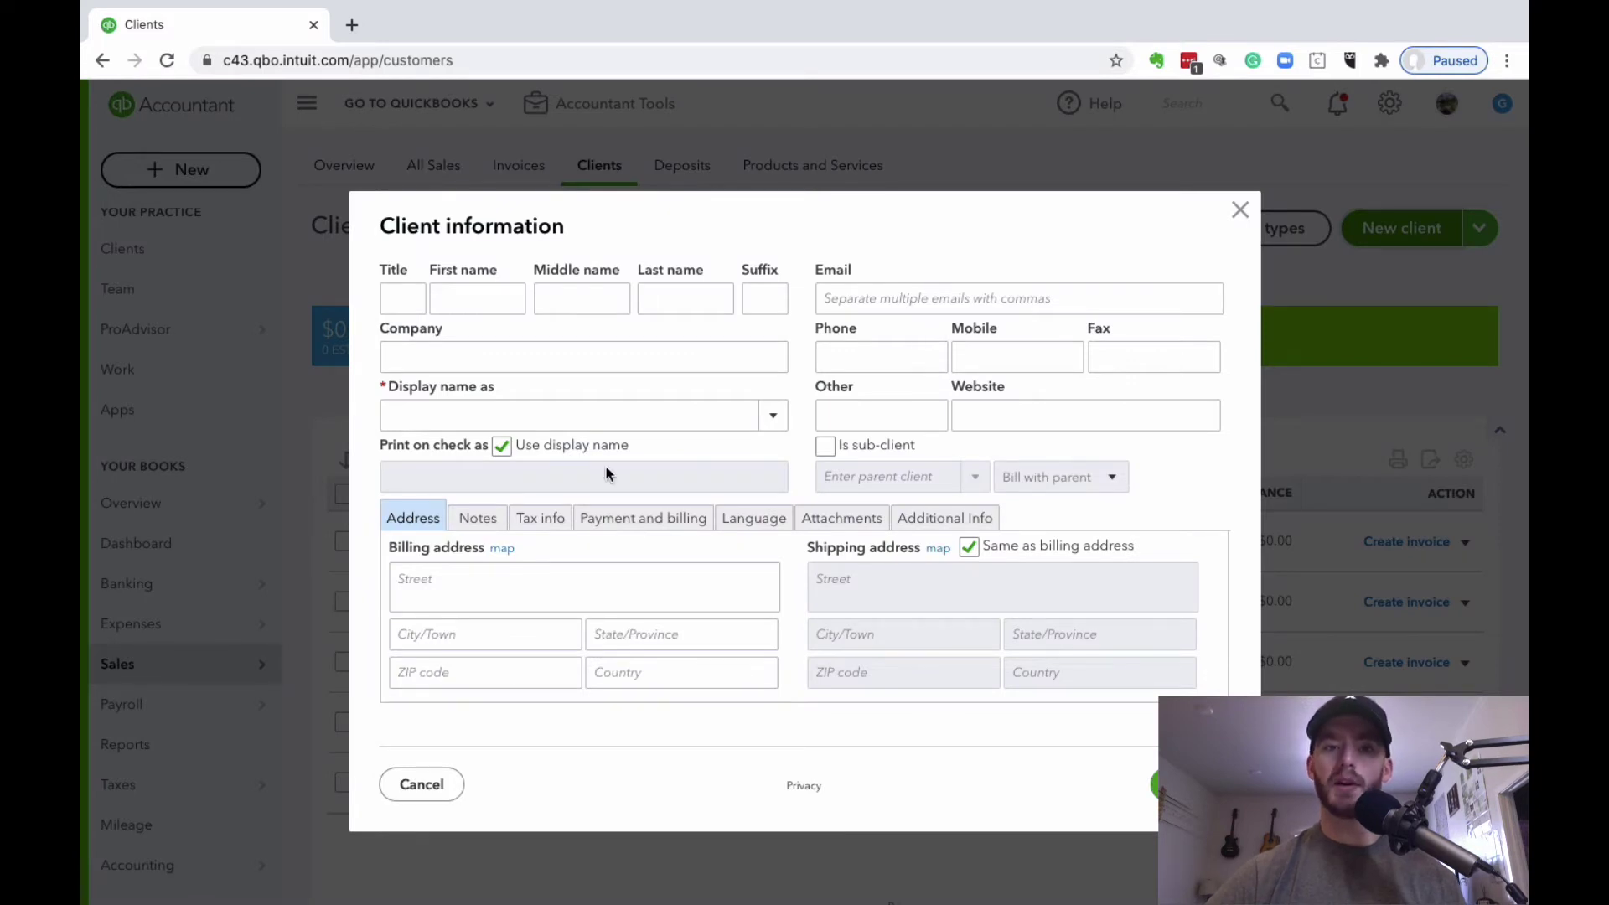
click(634, 528)
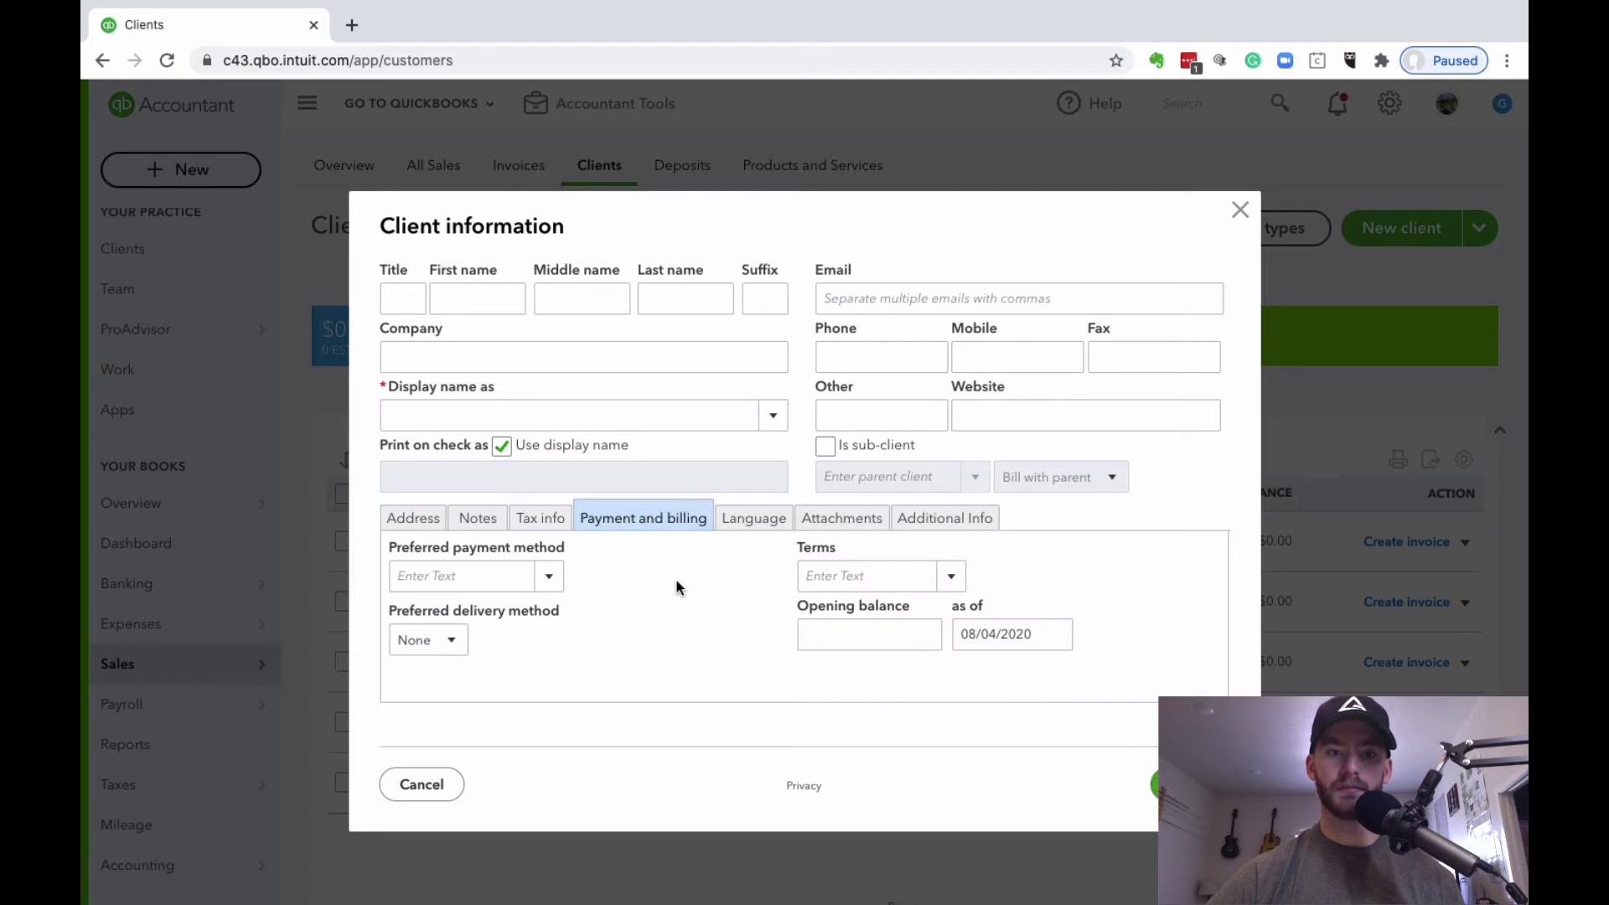
click(550, 579)
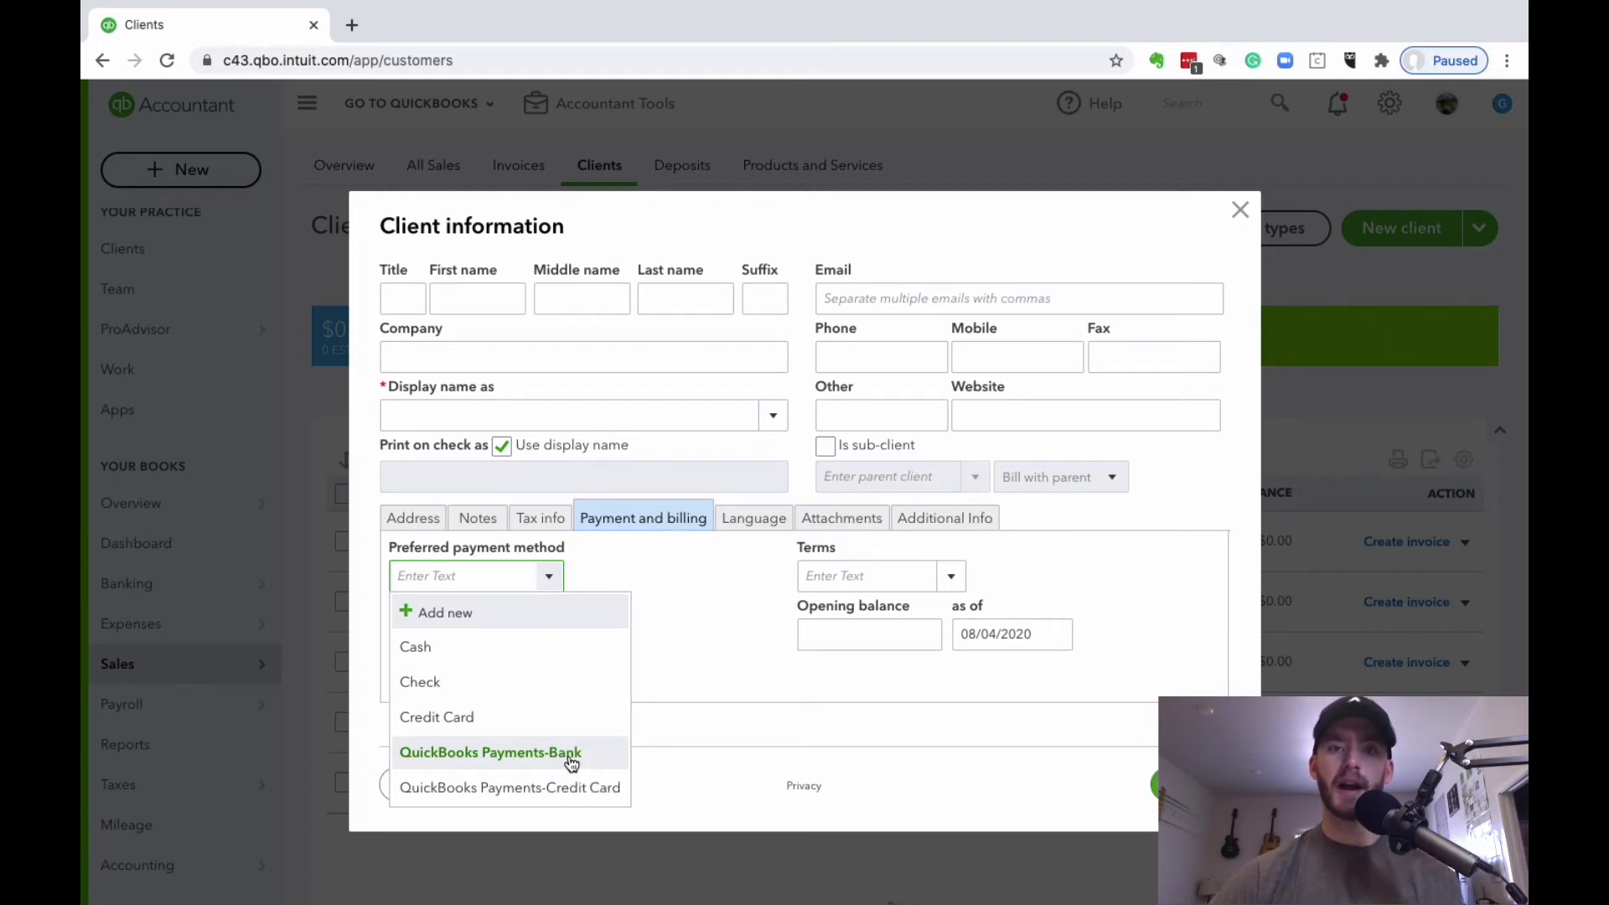
click(576, 788)
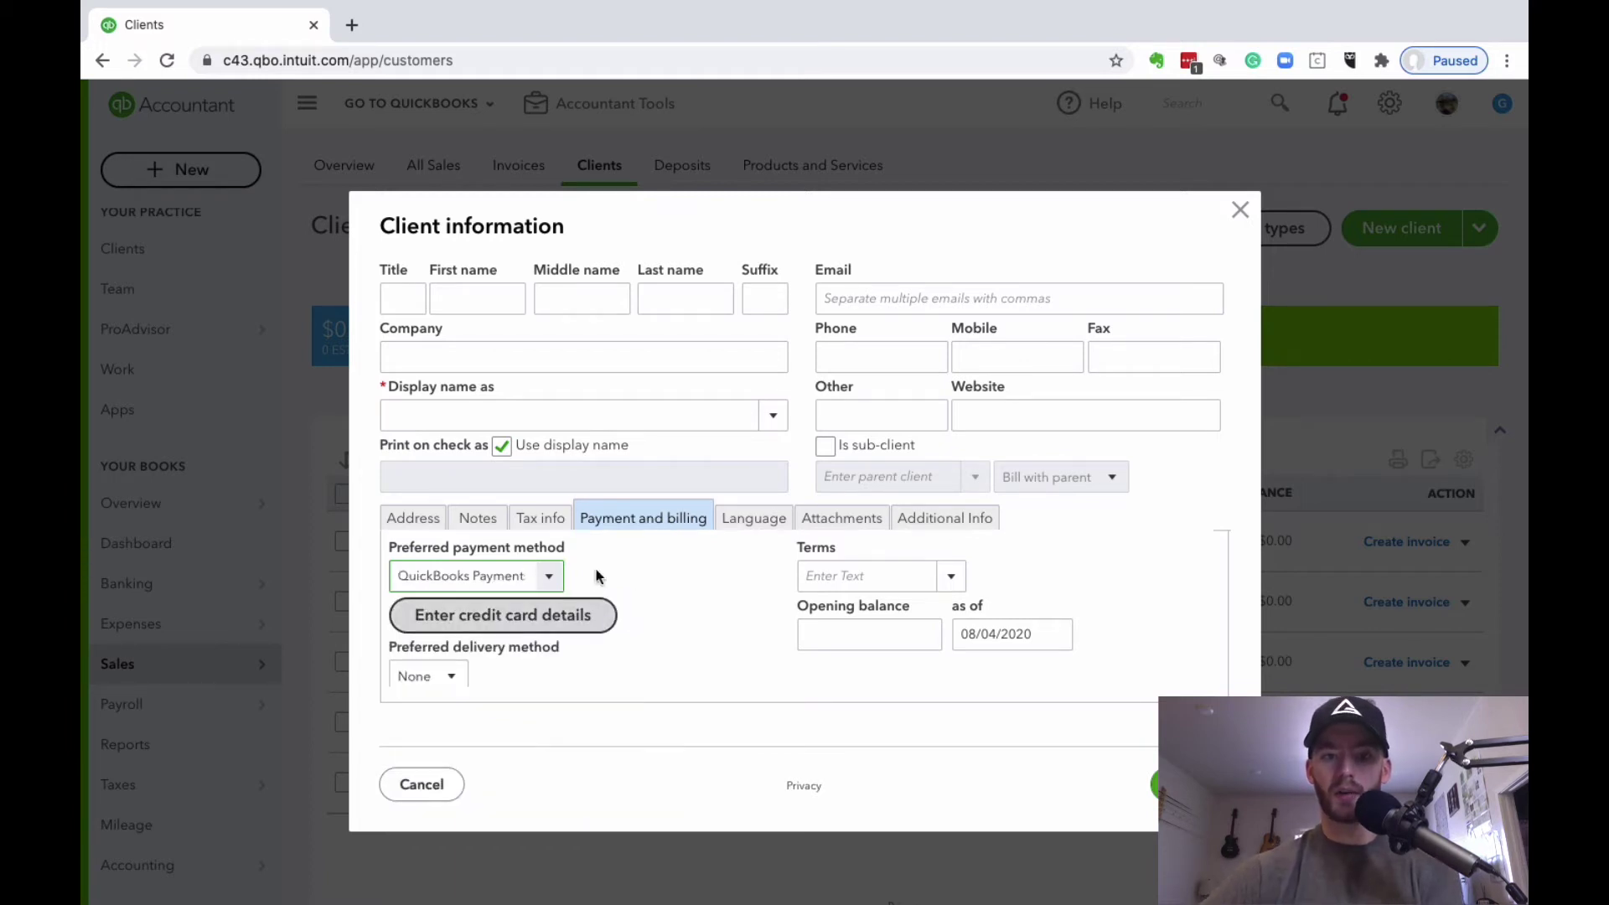
scroll(612, 567, down, 1)
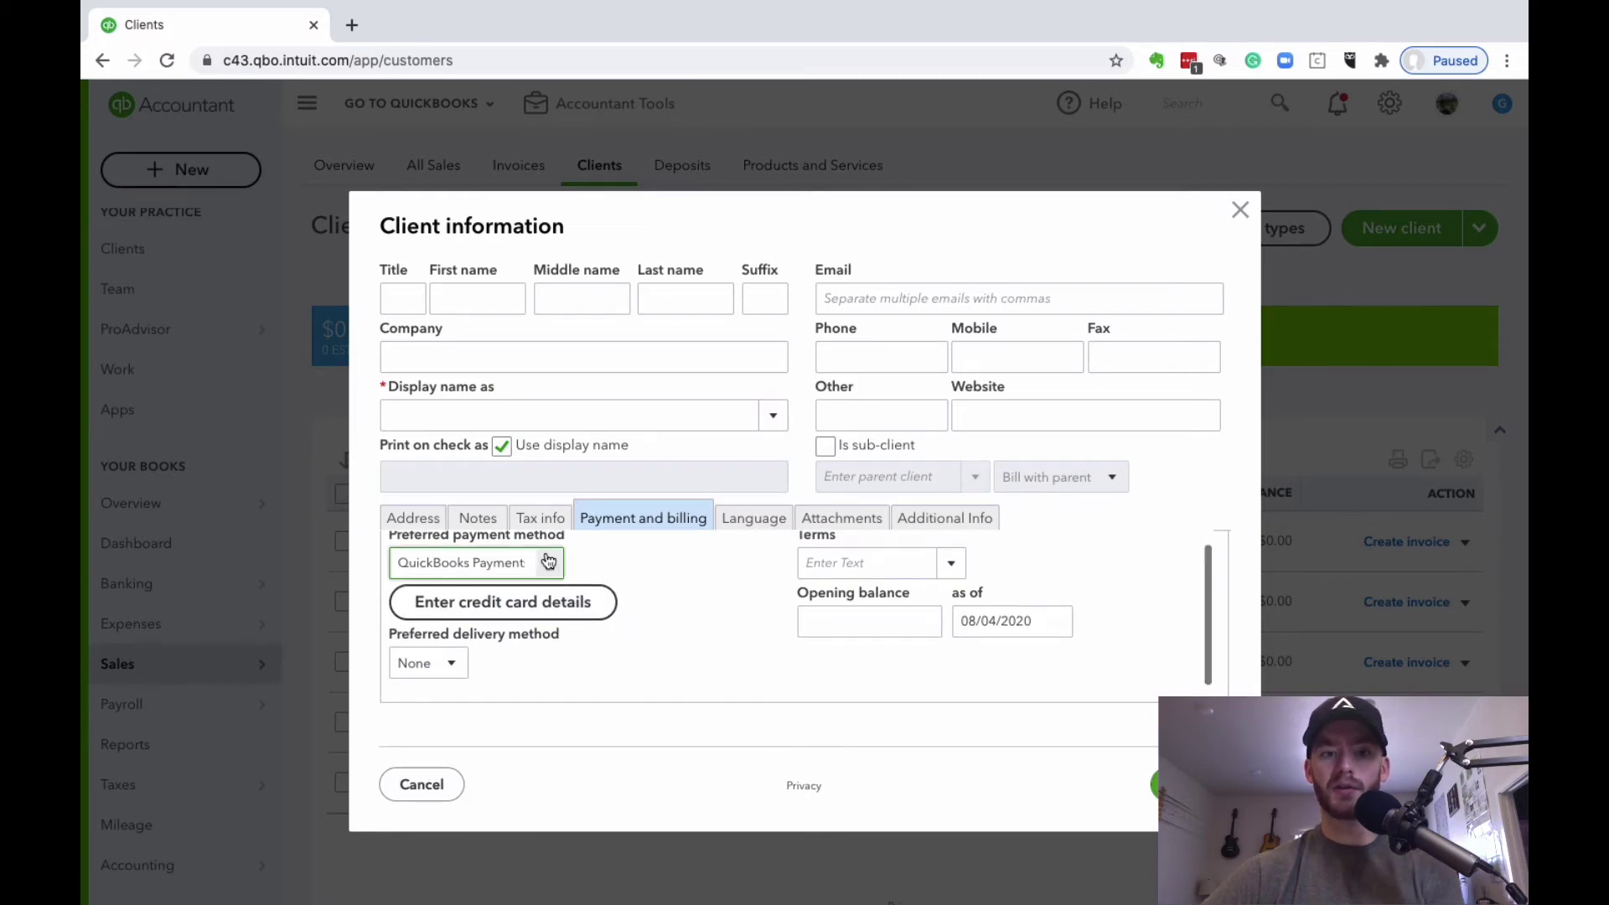
click(601, 616)
Step: Enter the client's card number and save the card details
click(690, 401)
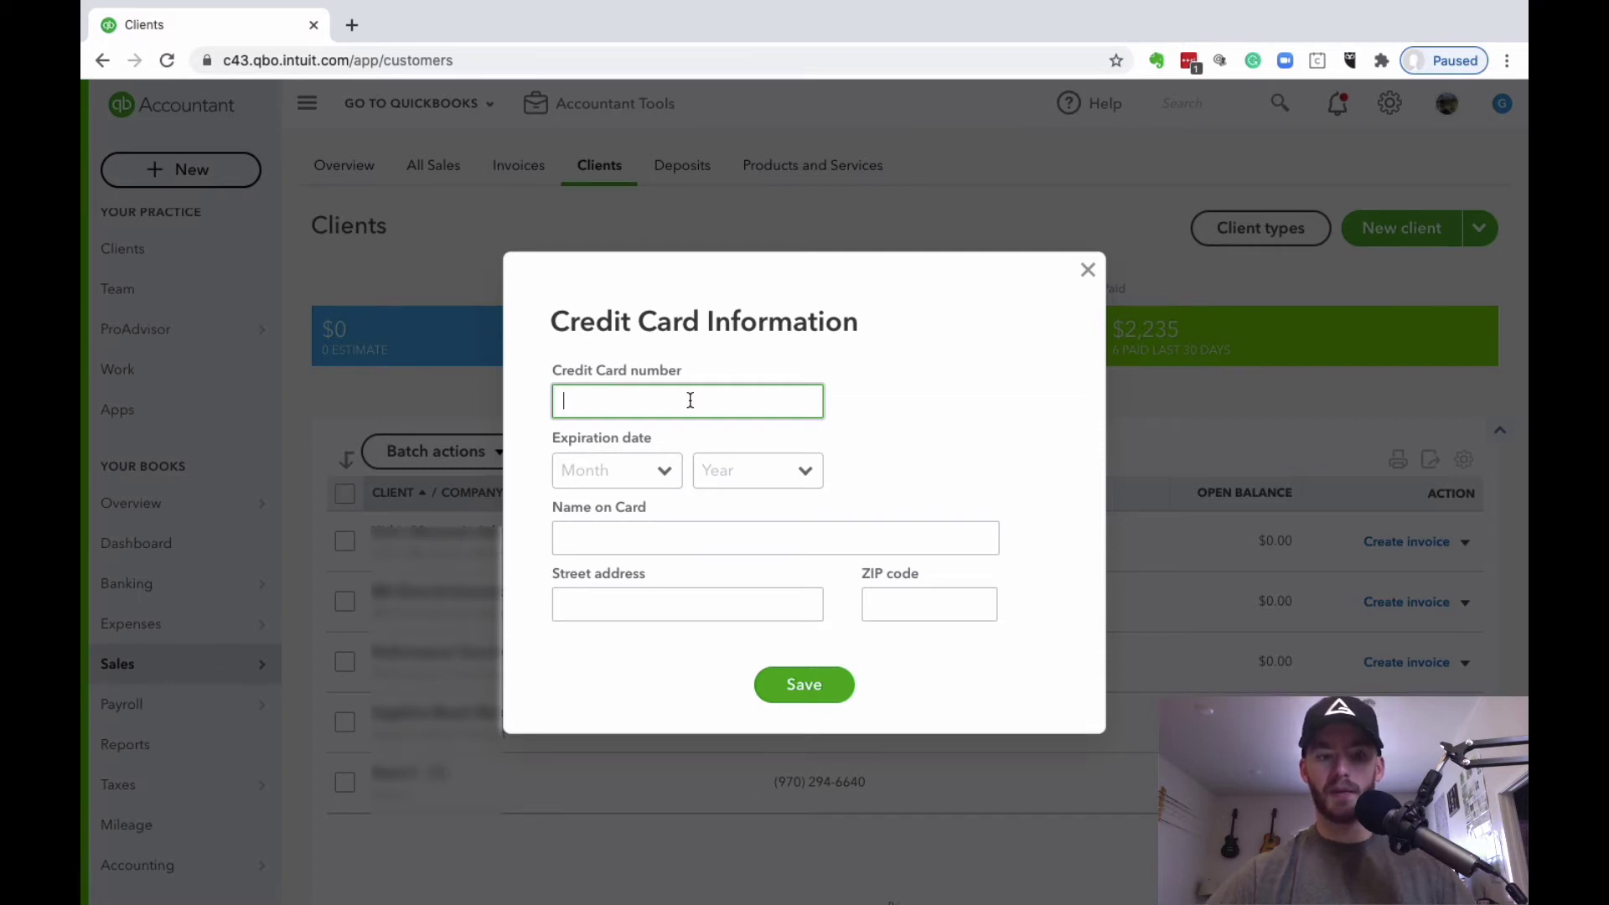
text(1234567)
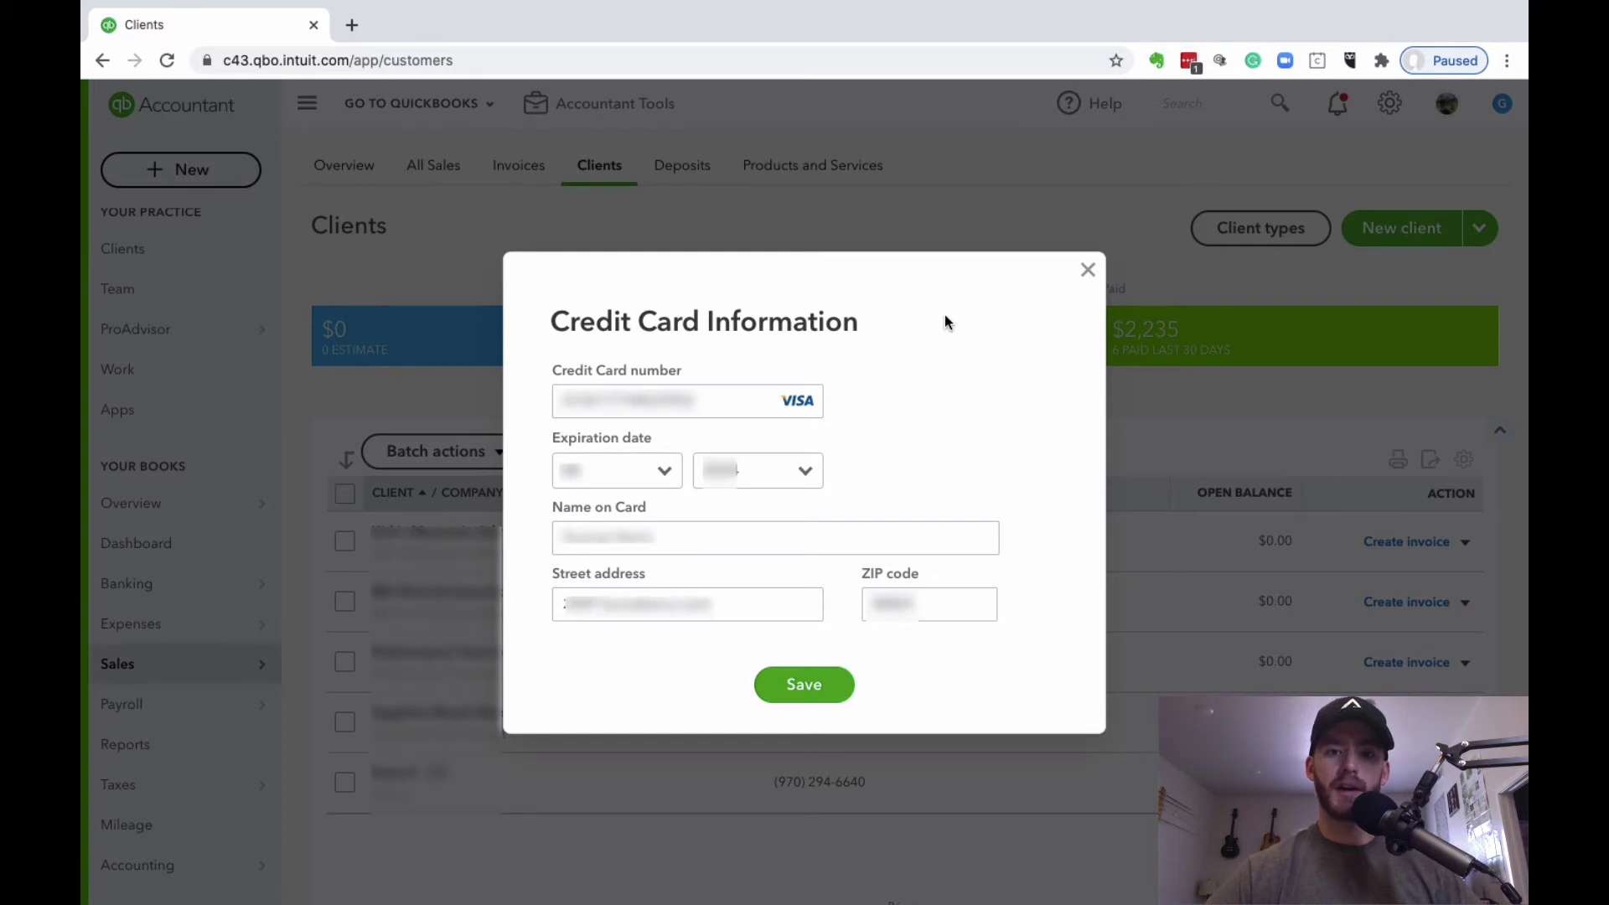
click(814, 700)
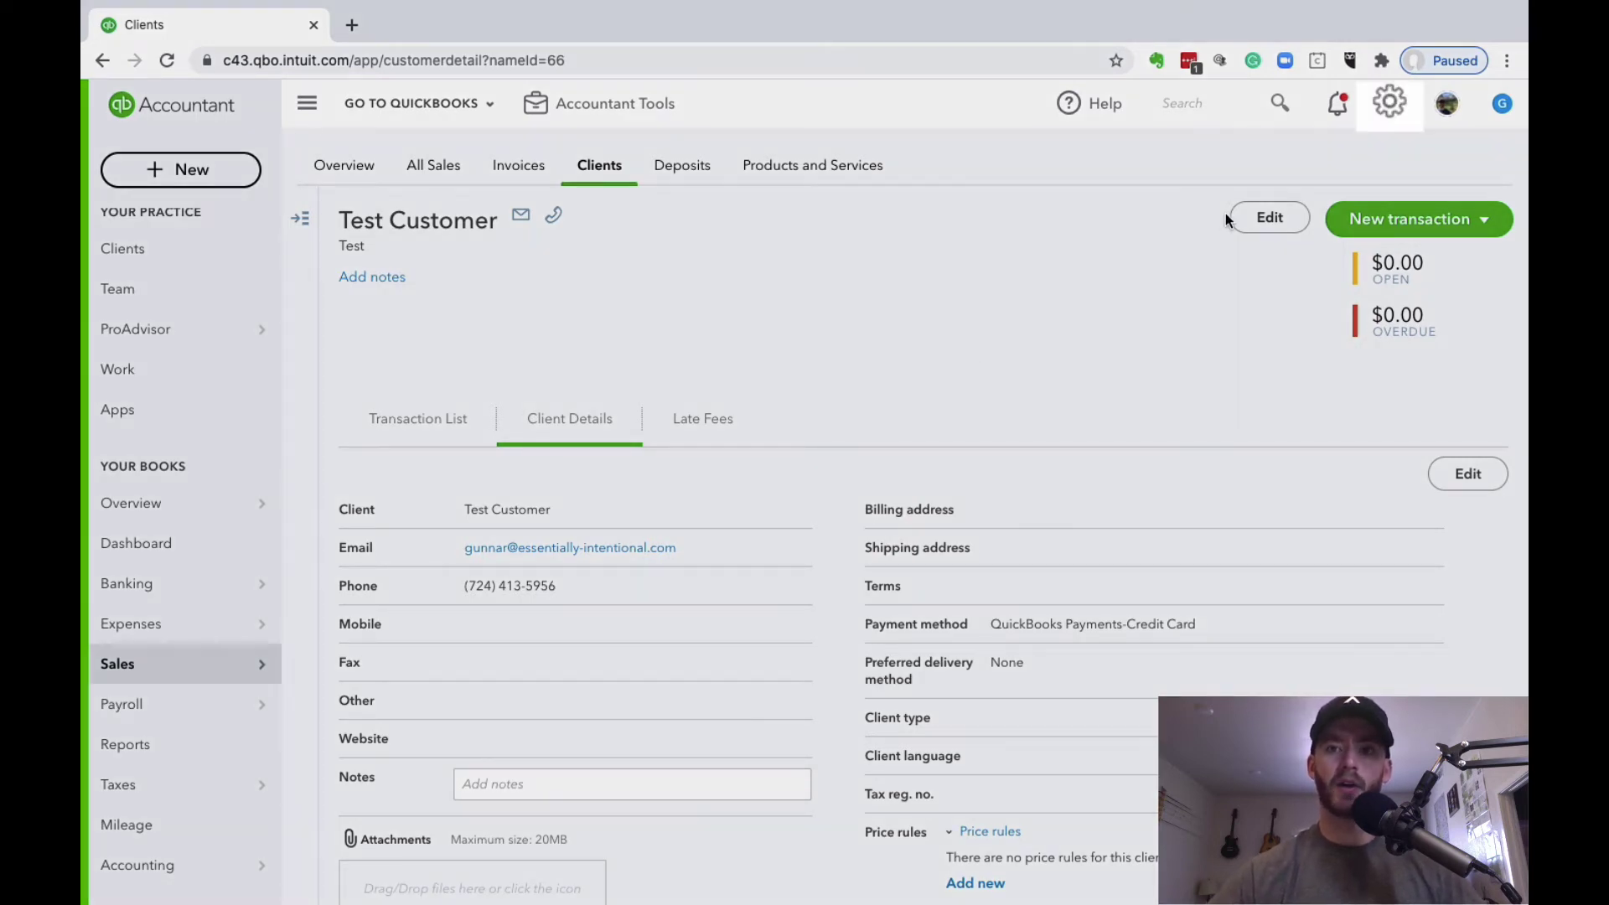
Step: Start a new template from the Recurring Transactions list in the settings menu
click(1390, 103)
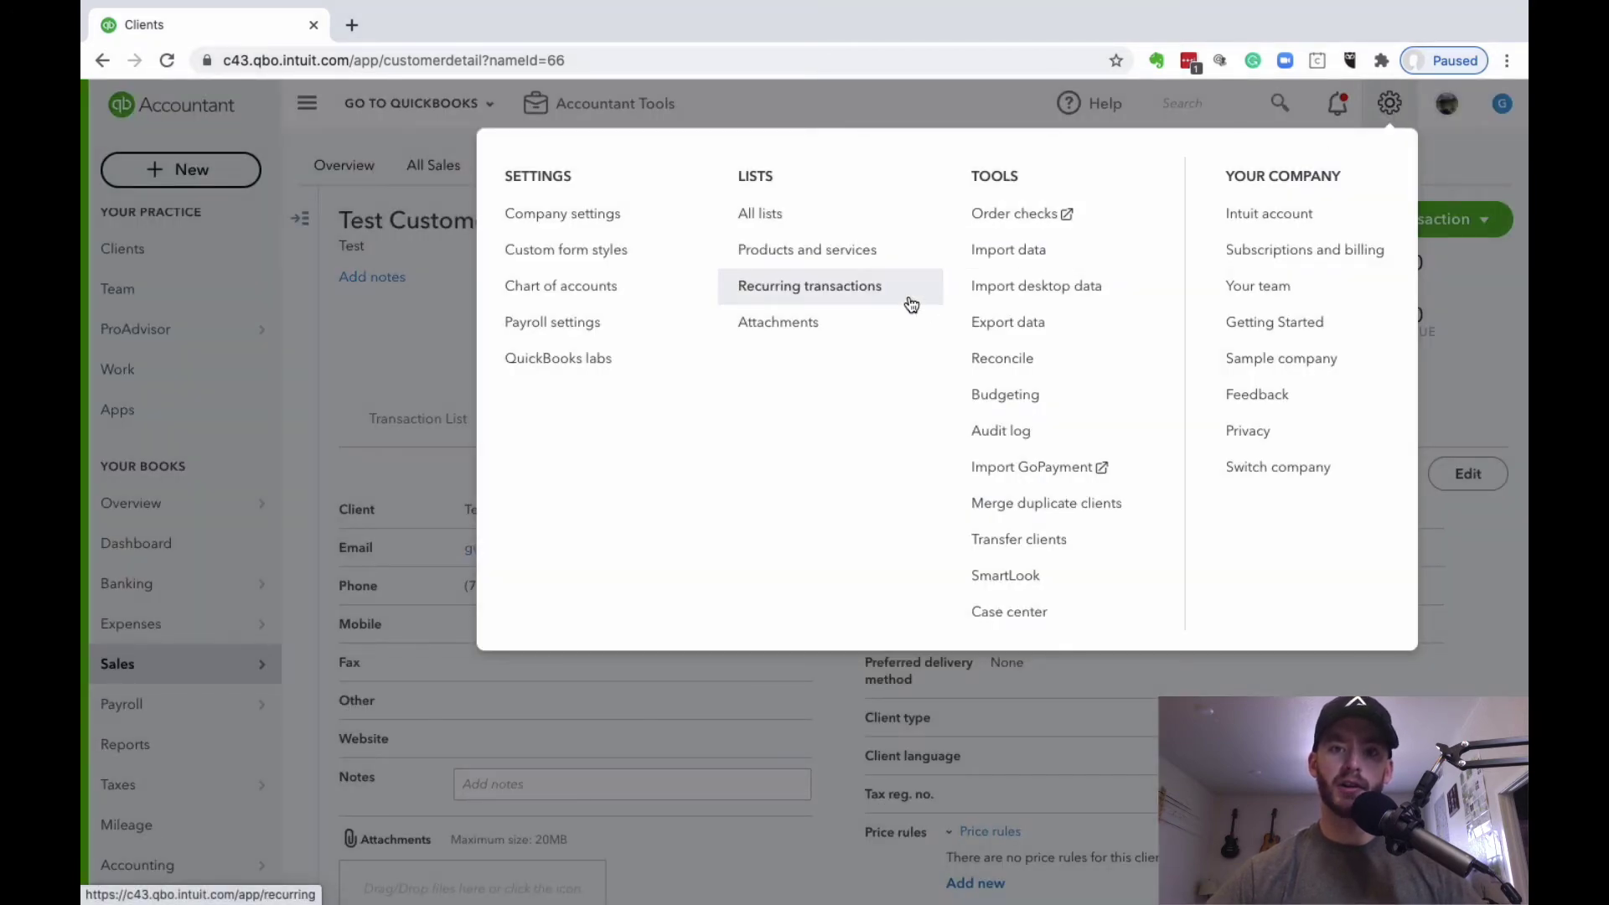
click(911, 304)
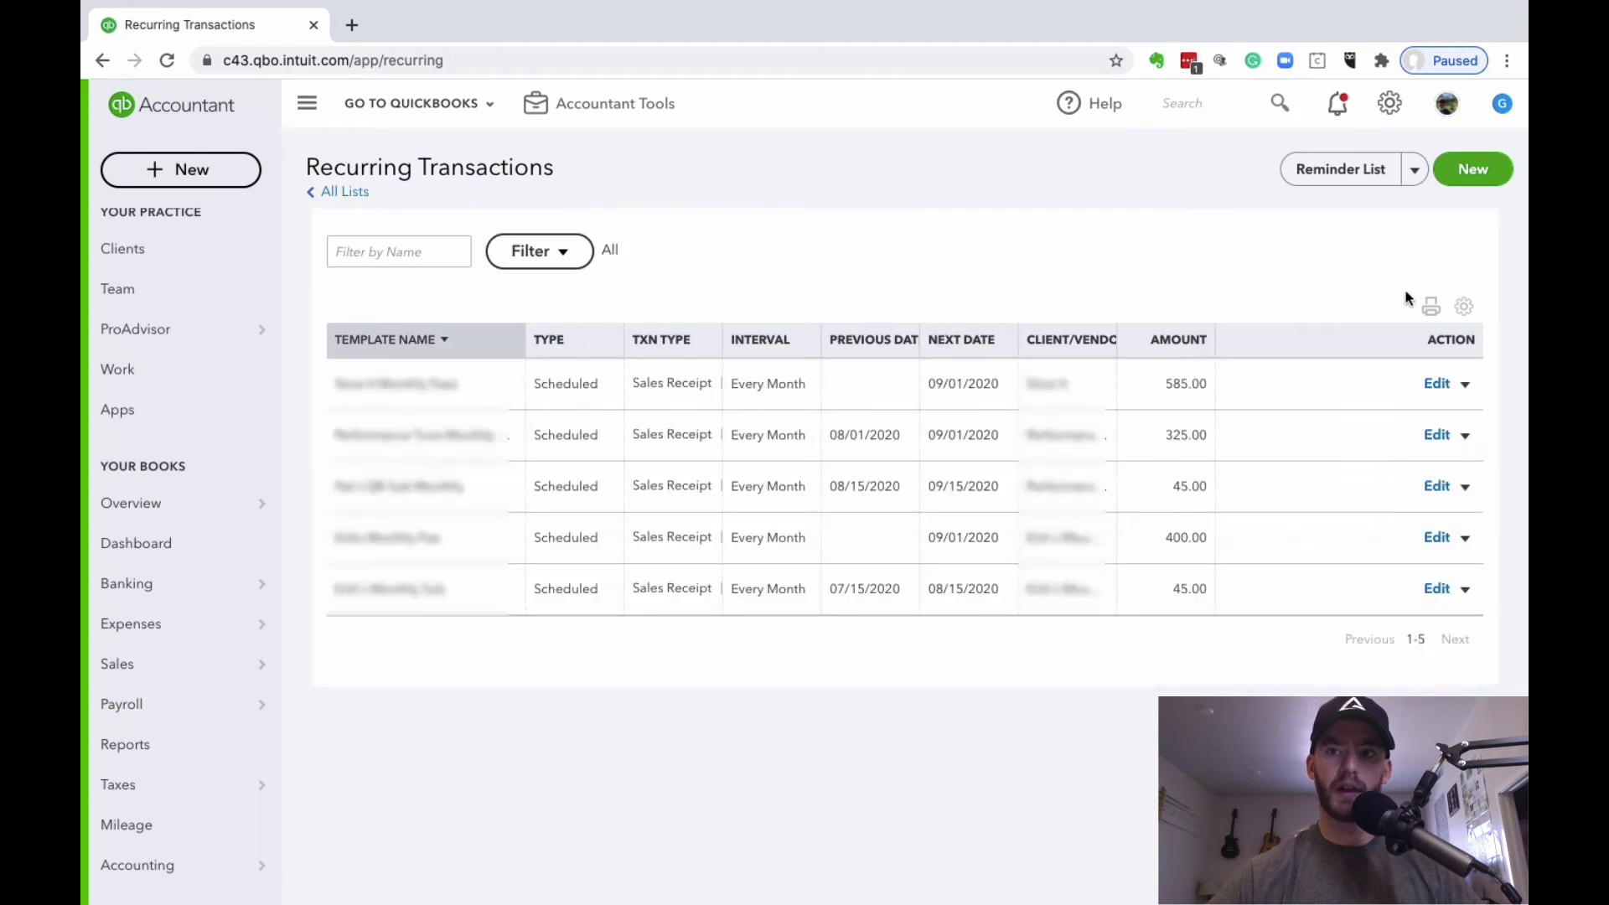
click(1483, 166)
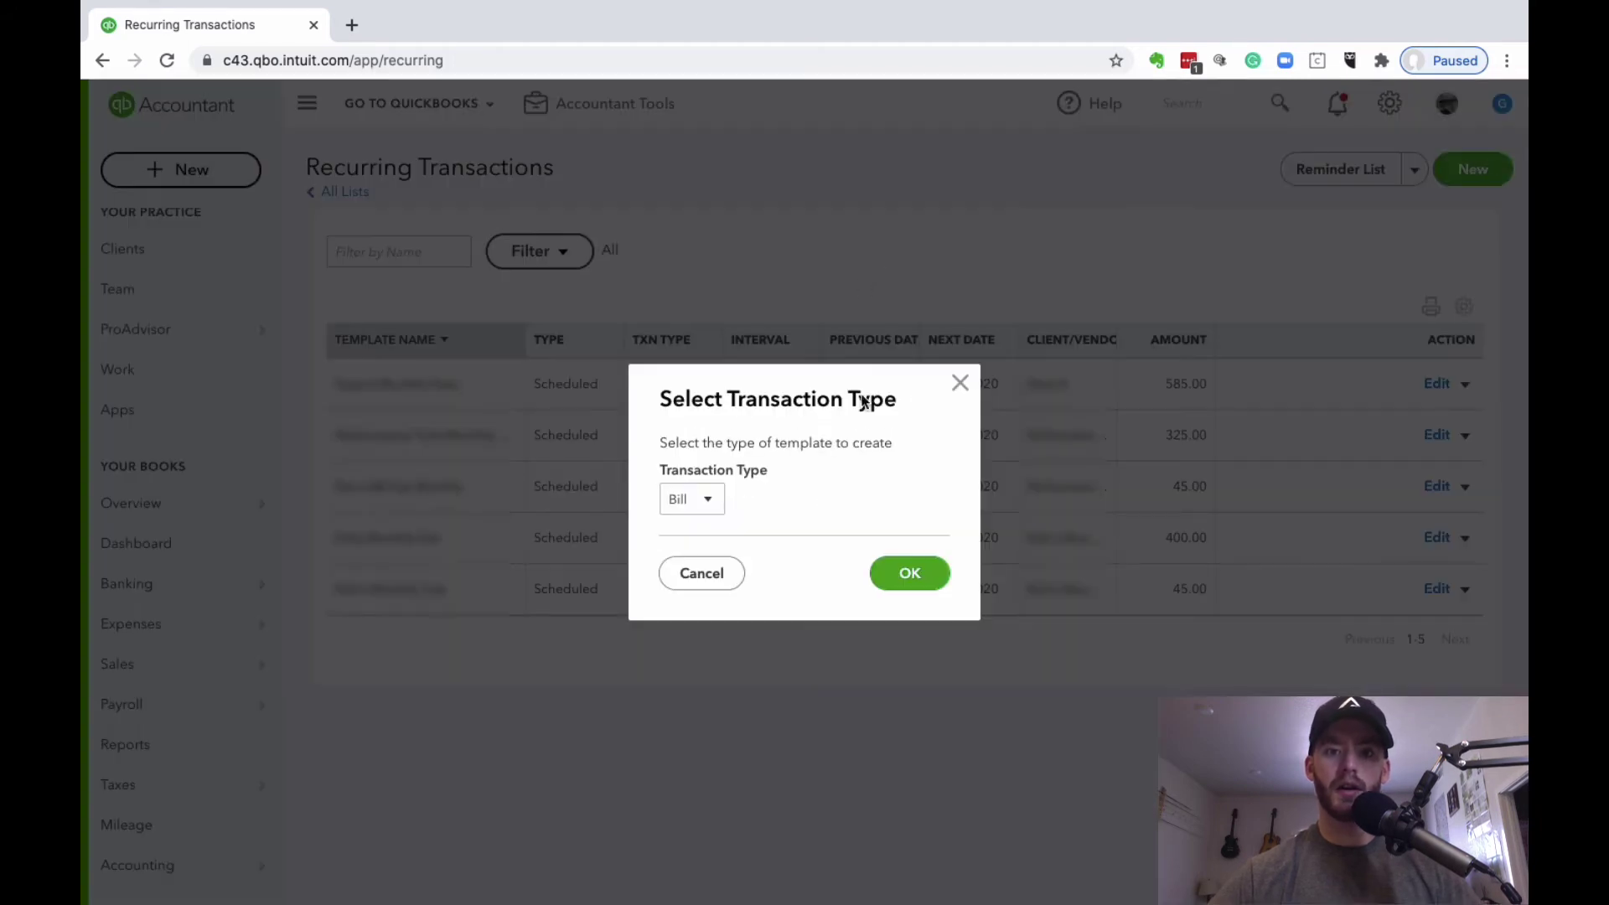
Step: Choose Sales Receipt as the template's transaction type and select the template name for editing
click(709, 507)
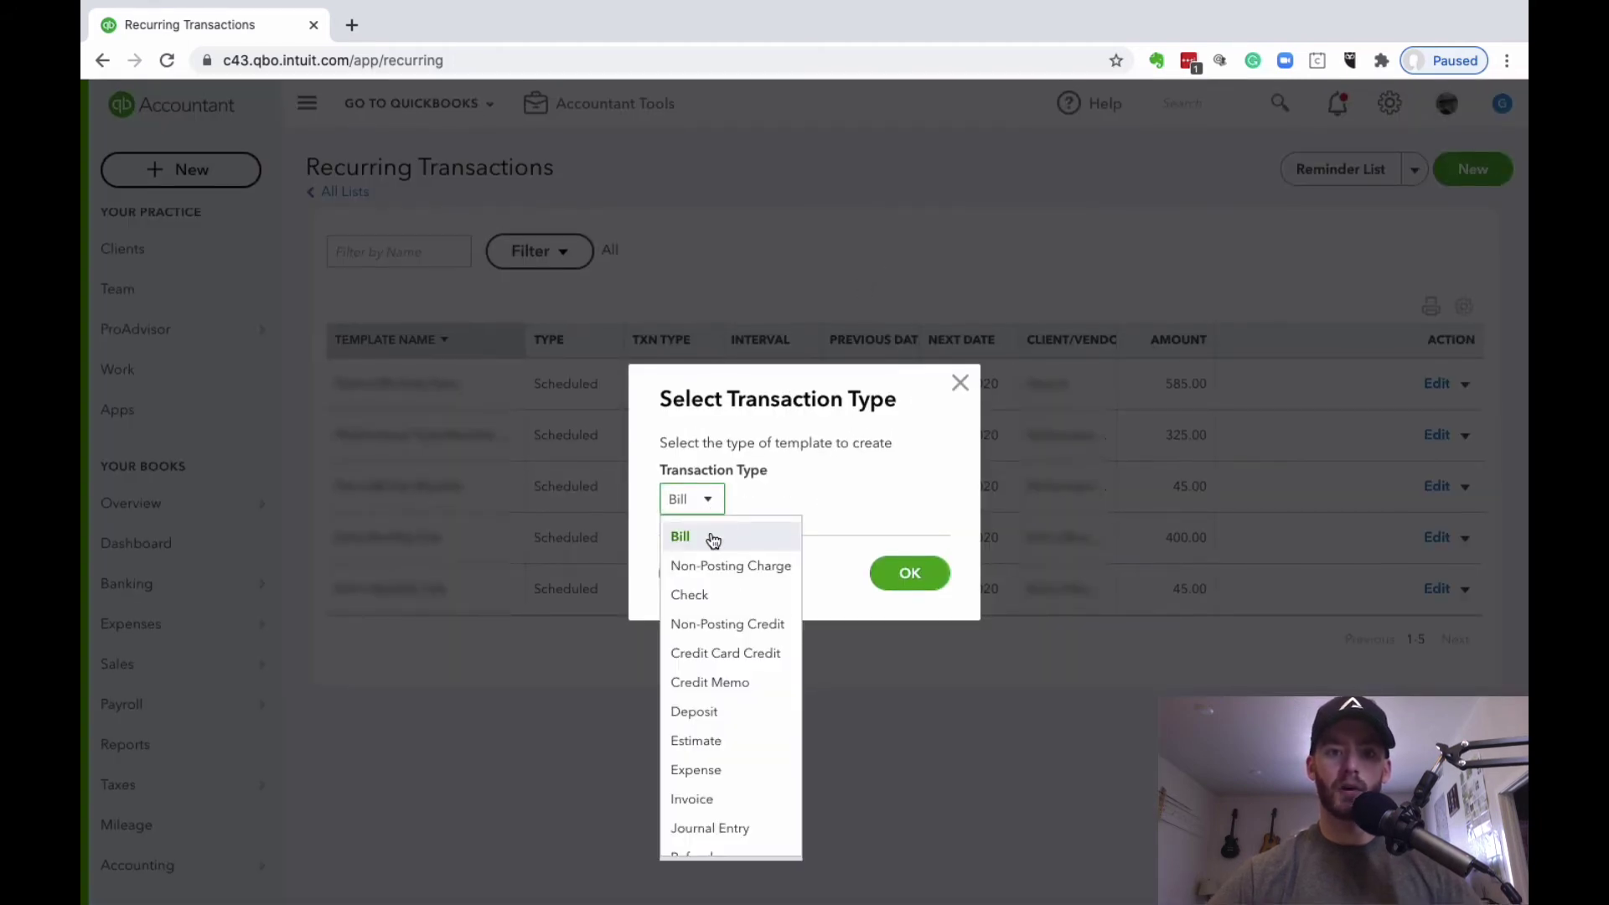
scroll(733, 737, down, 3)
click(741, 779)
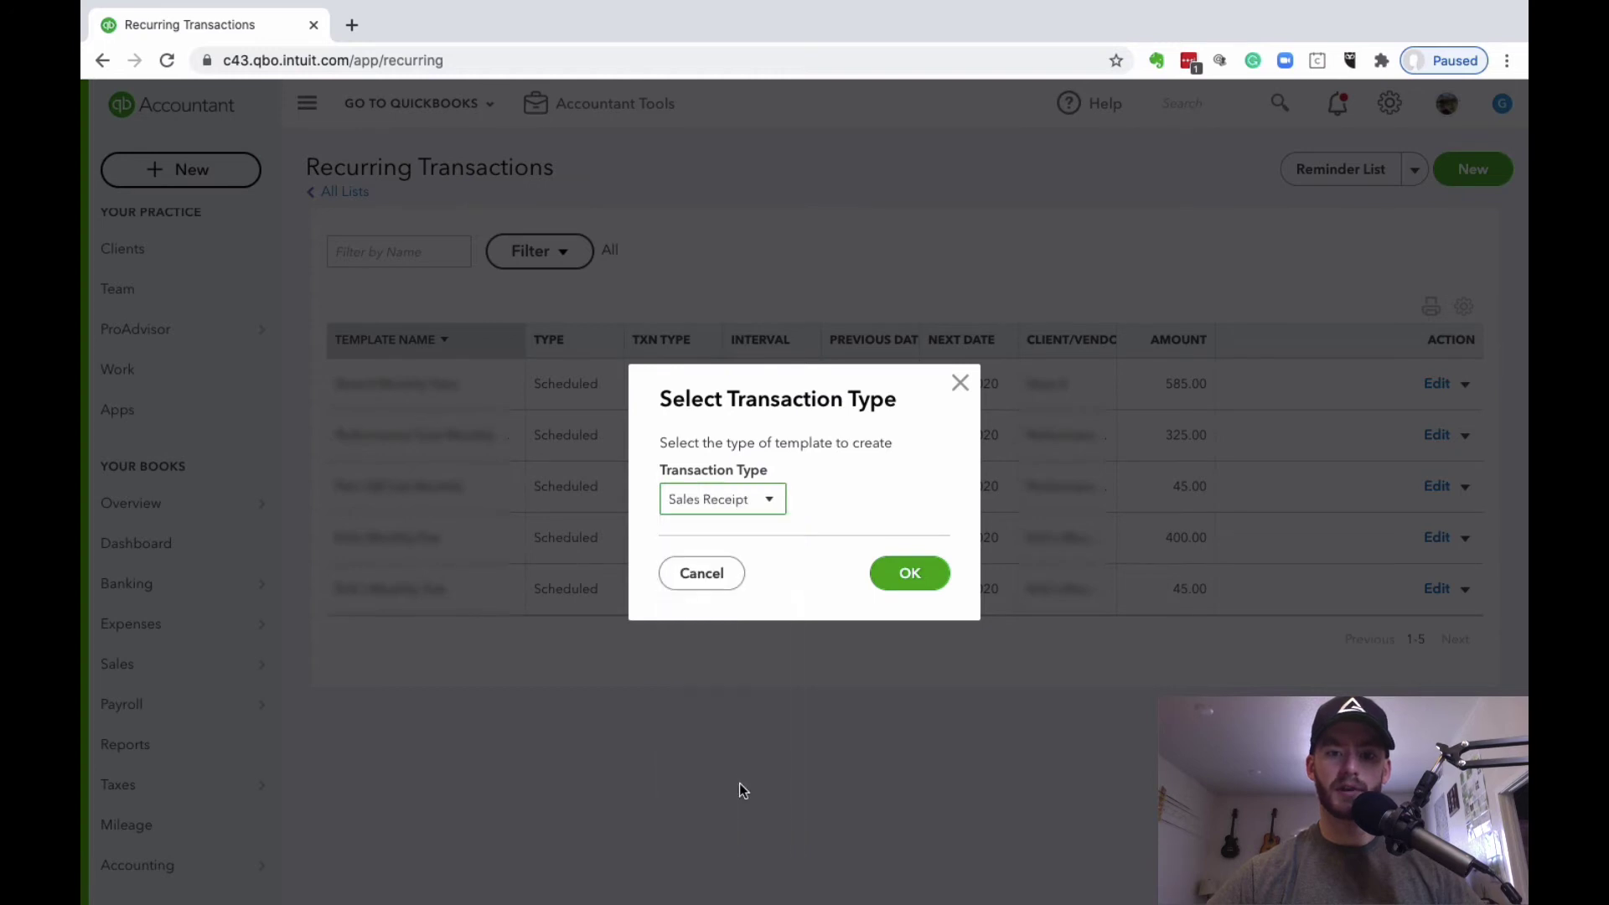
click(909, 573)
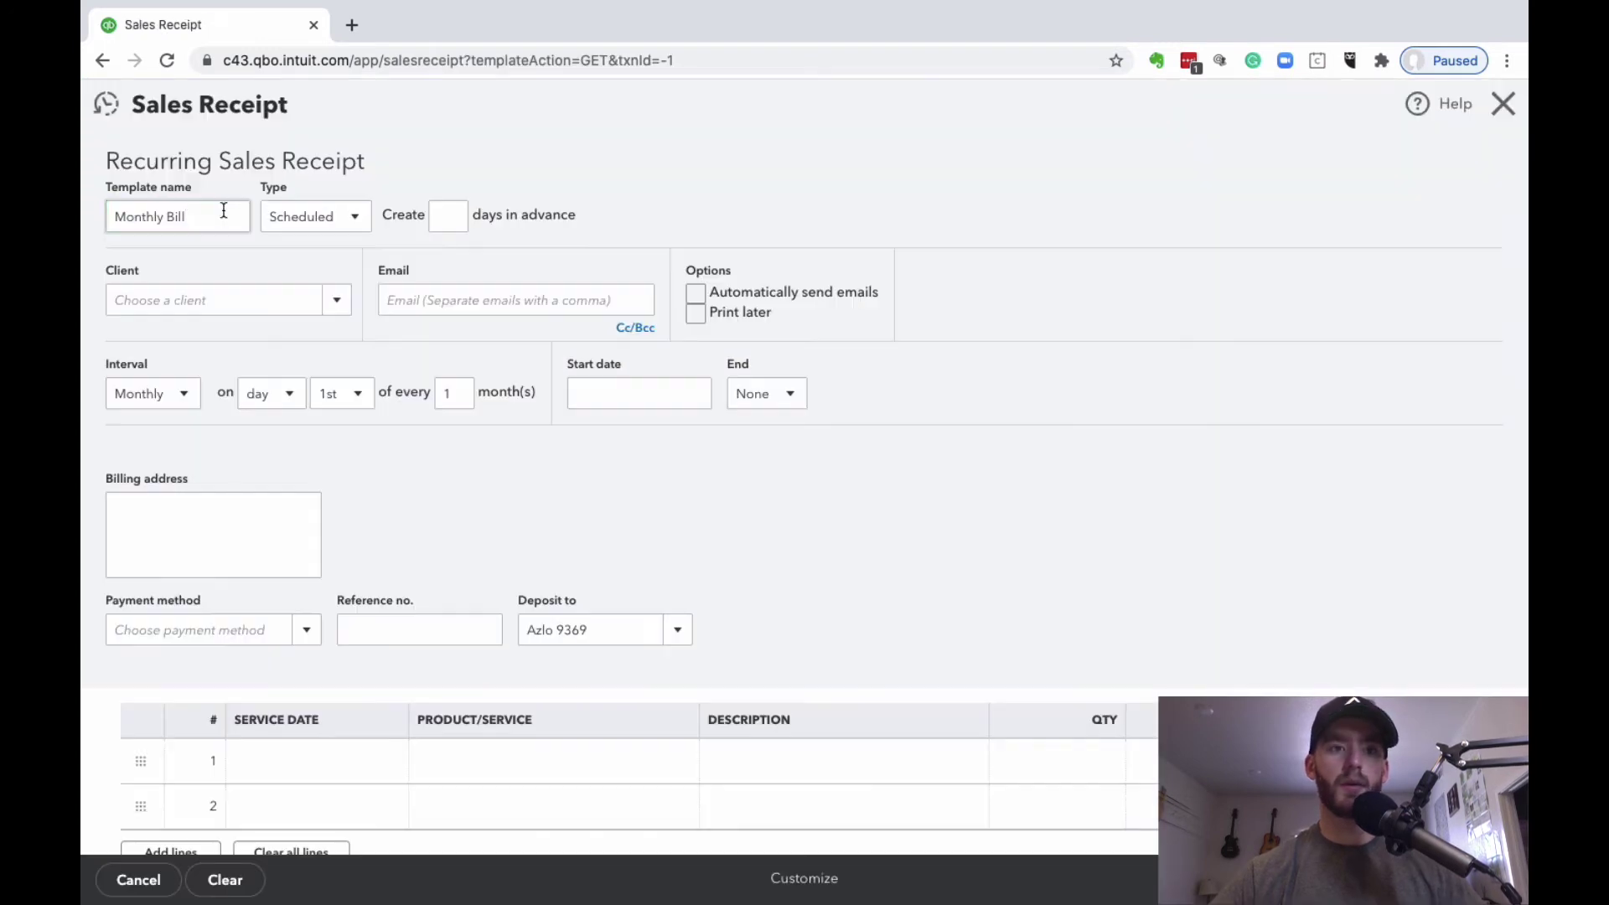
click(223, 211)
Step: Finish the template name as Monthly Bill Test and keep its type Scheduled
text(Test)
click(567, 152)
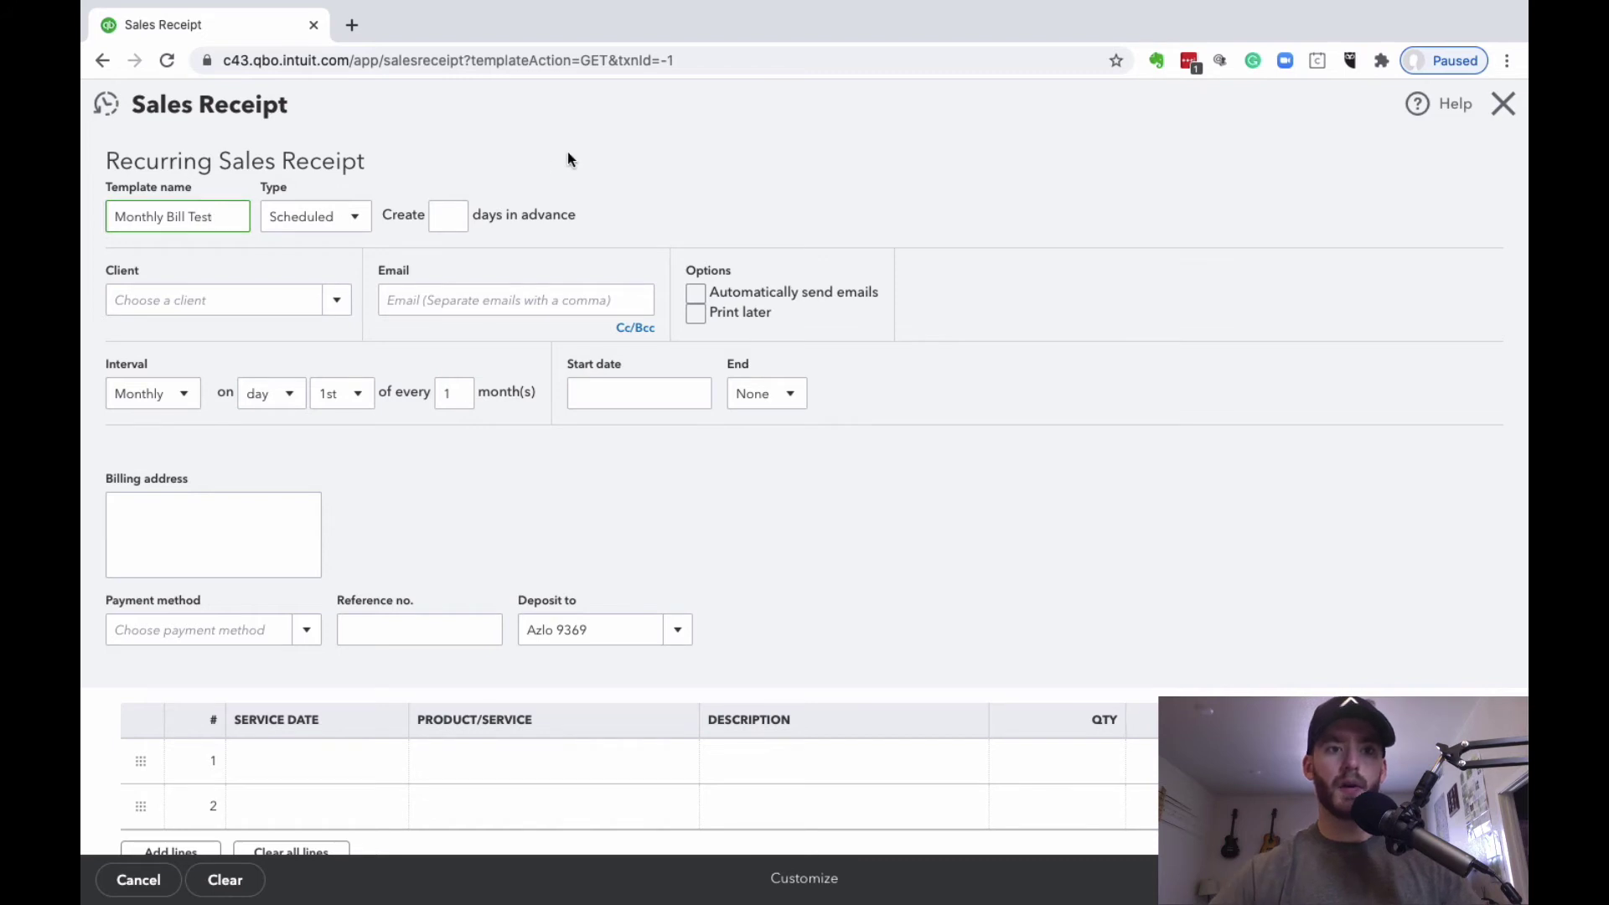
click(355, 216)
click(444, 154)
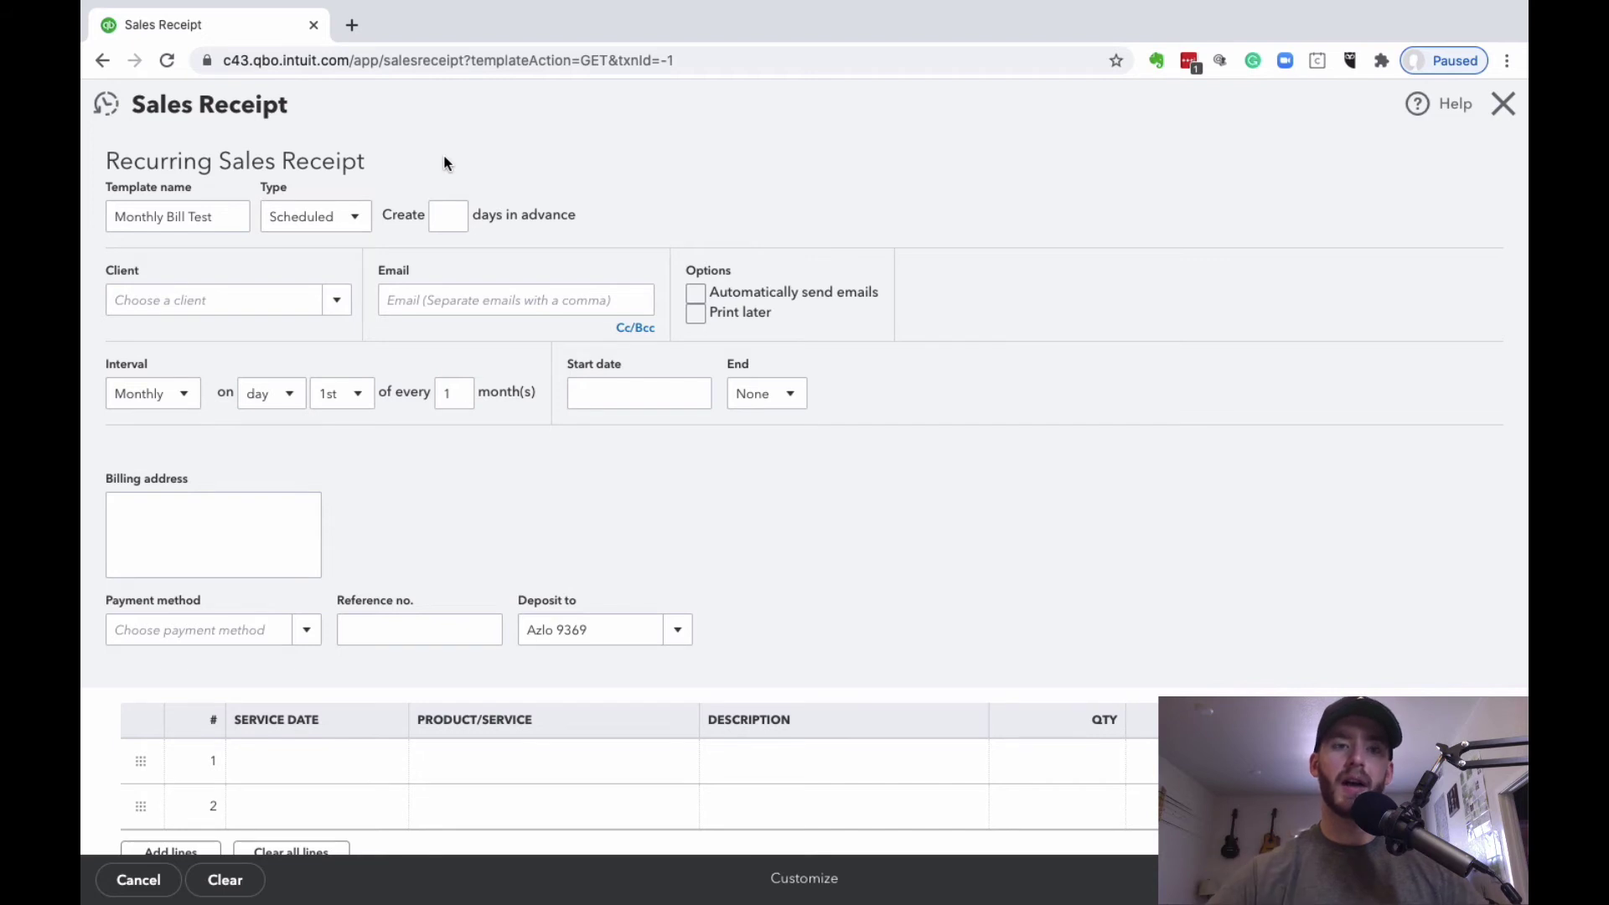
click(350, 216)
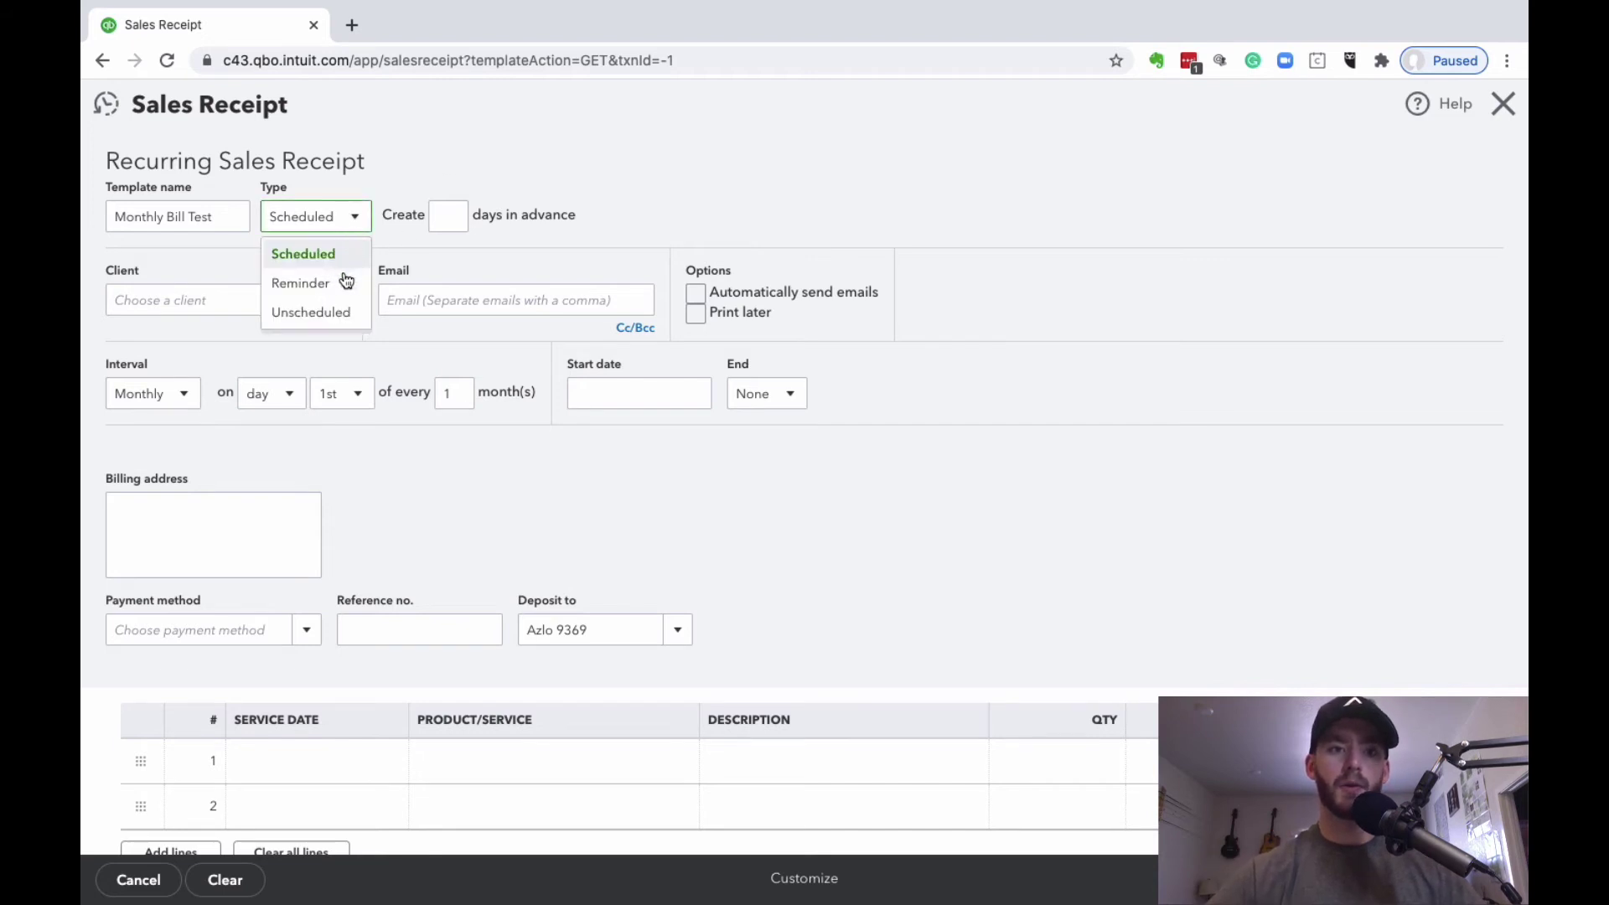
click(345, 310)
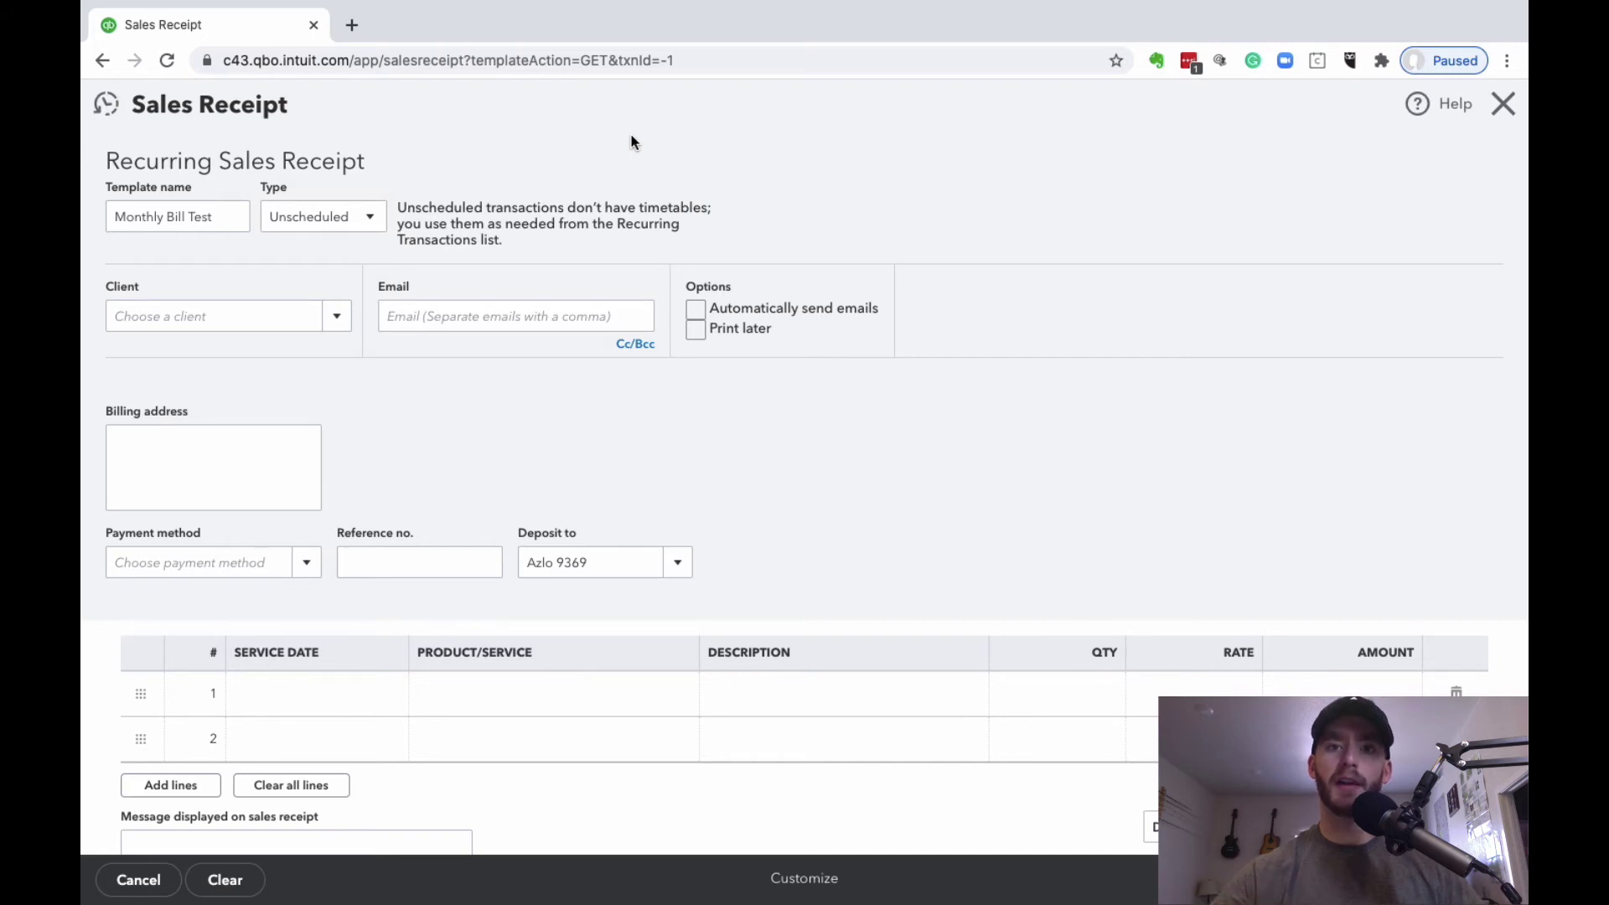
click(367, 219)
click(355, 251)
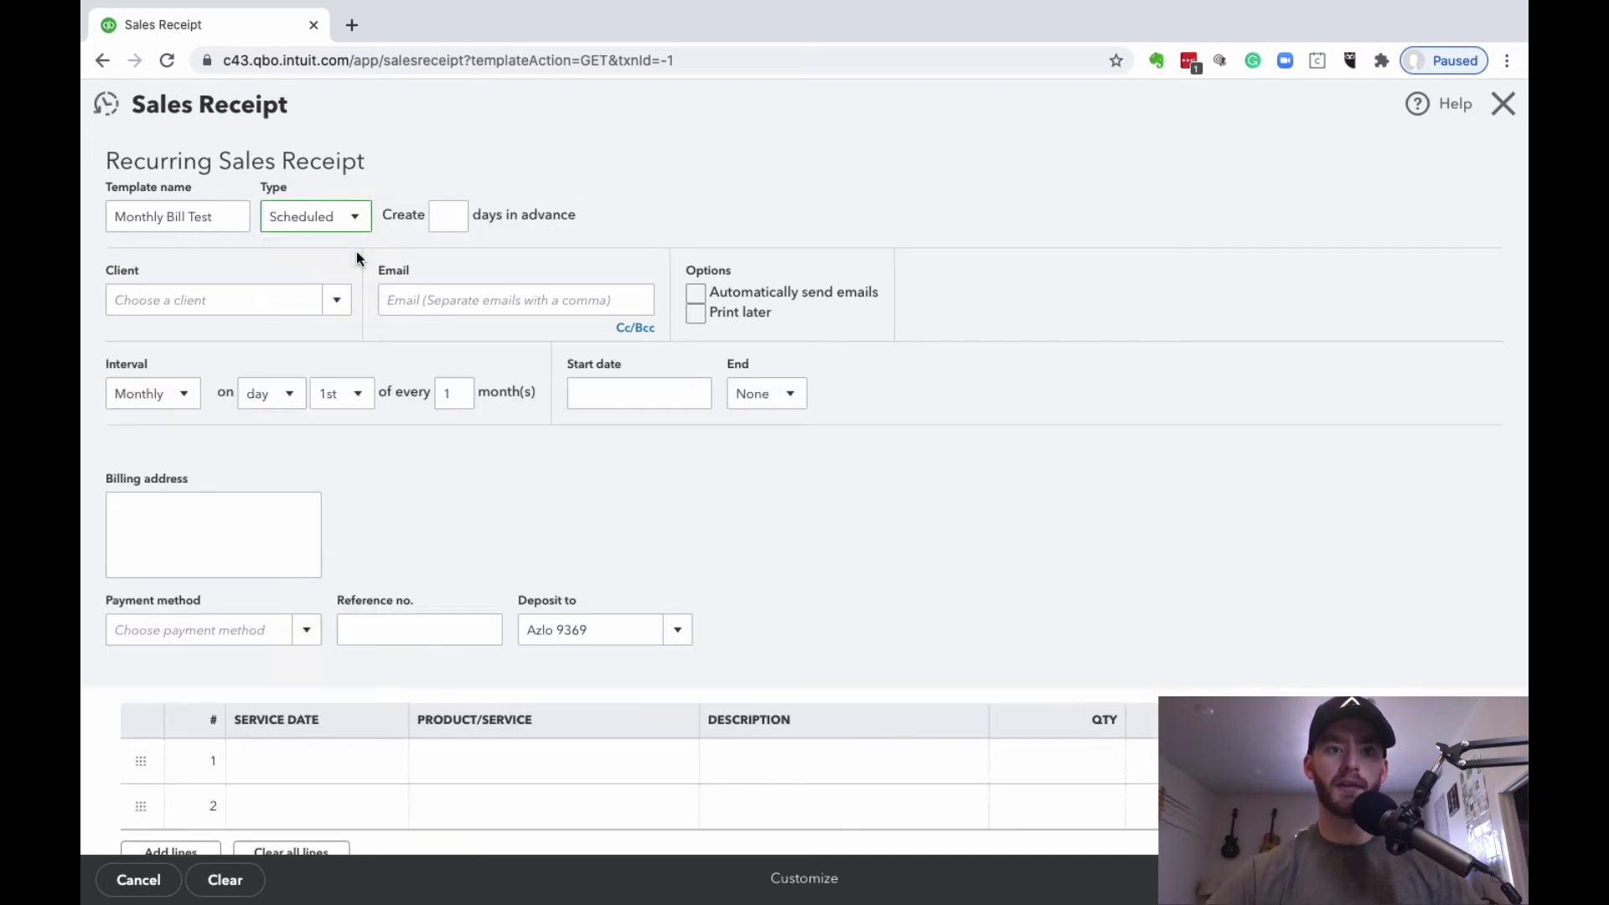
Step: Set the template to be created 0 days in advance
click(448, 217)
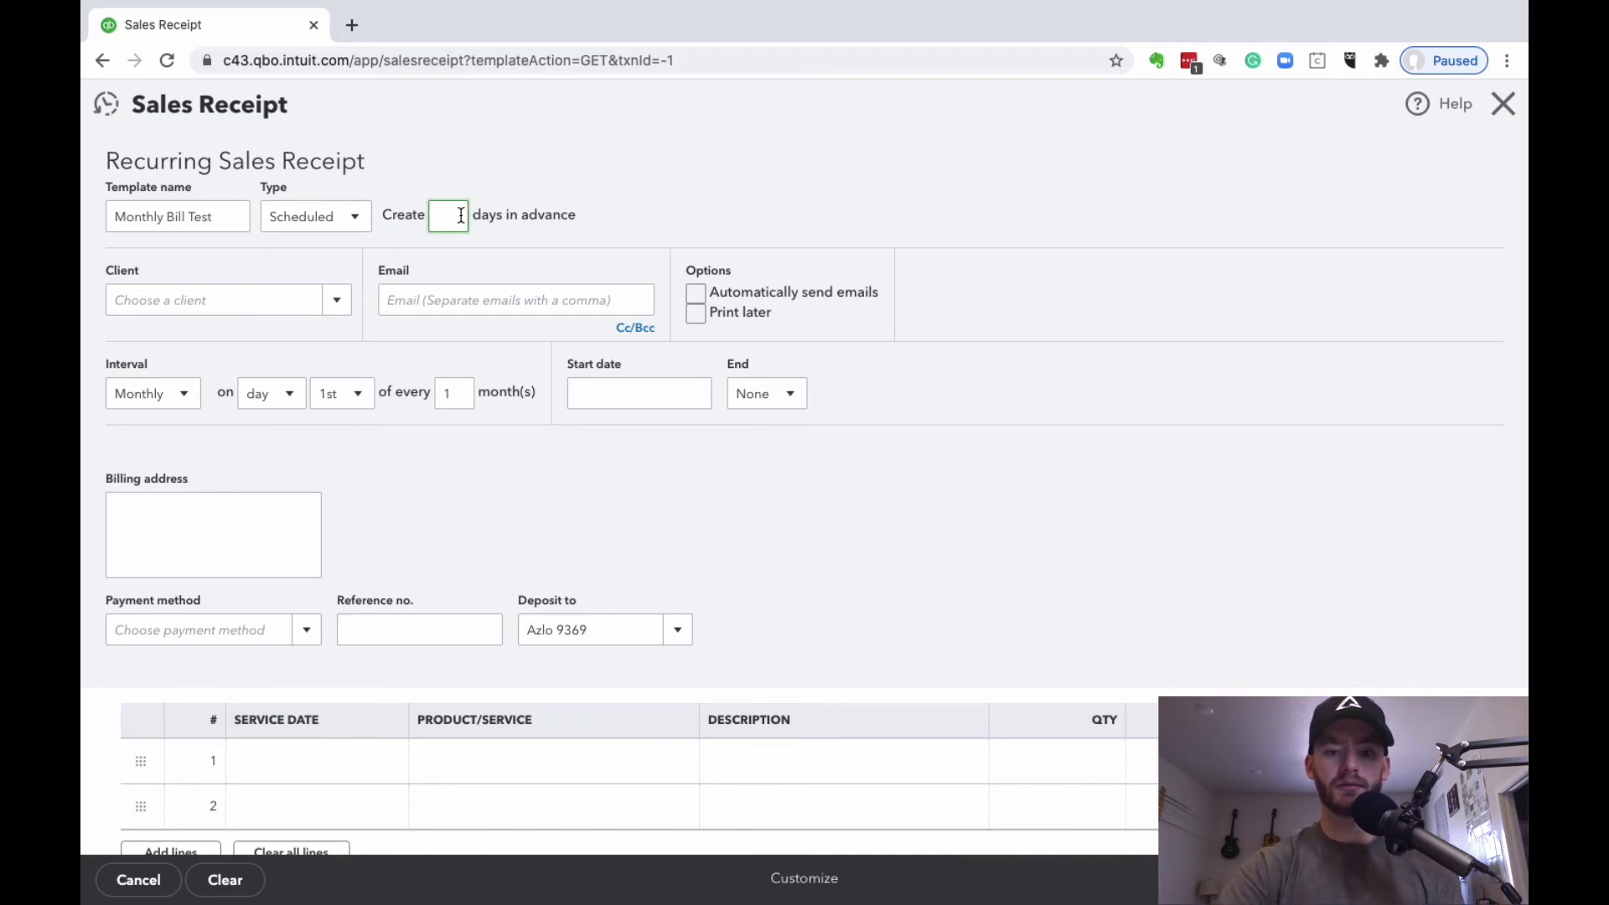
text(0)
click(688, 154)
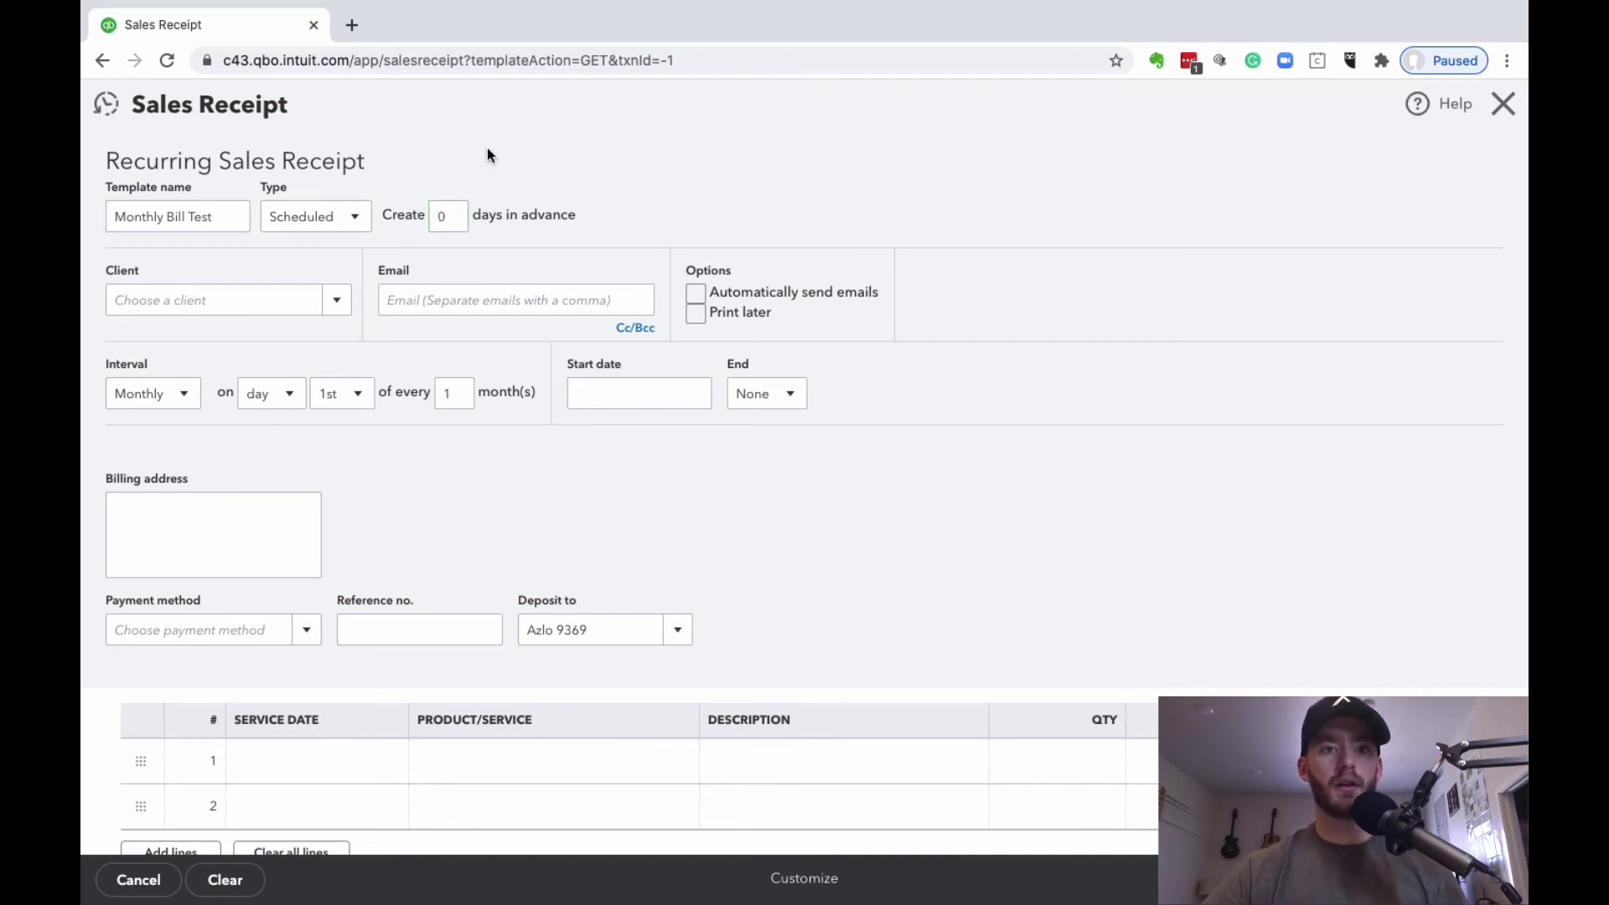
click(350, 317)
click(453, 216)
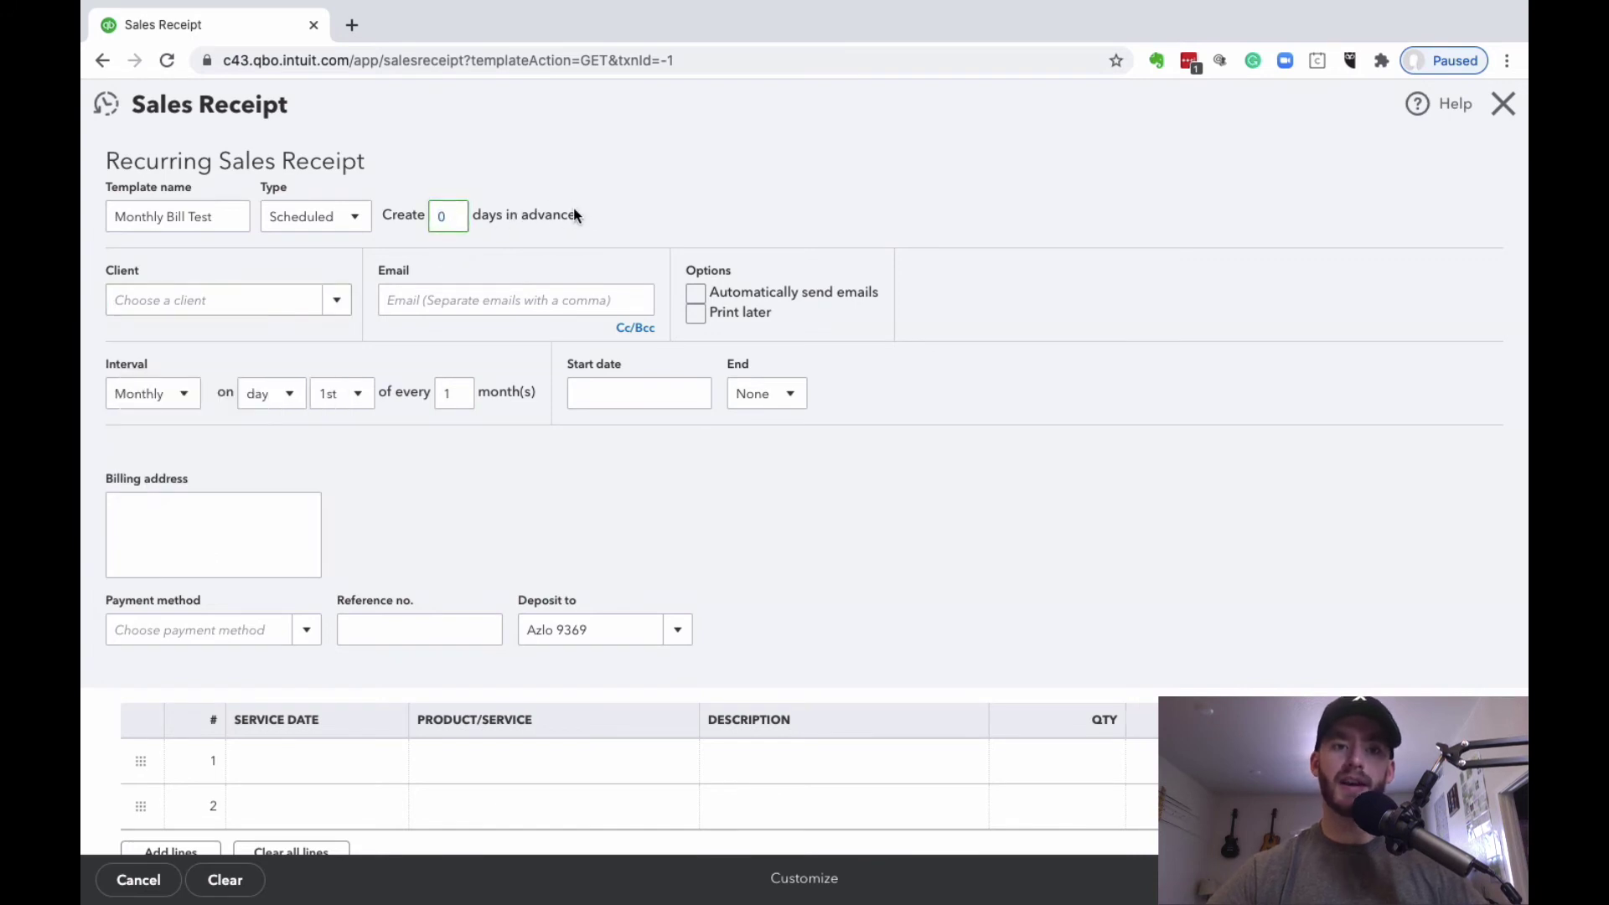
click(521, 163)
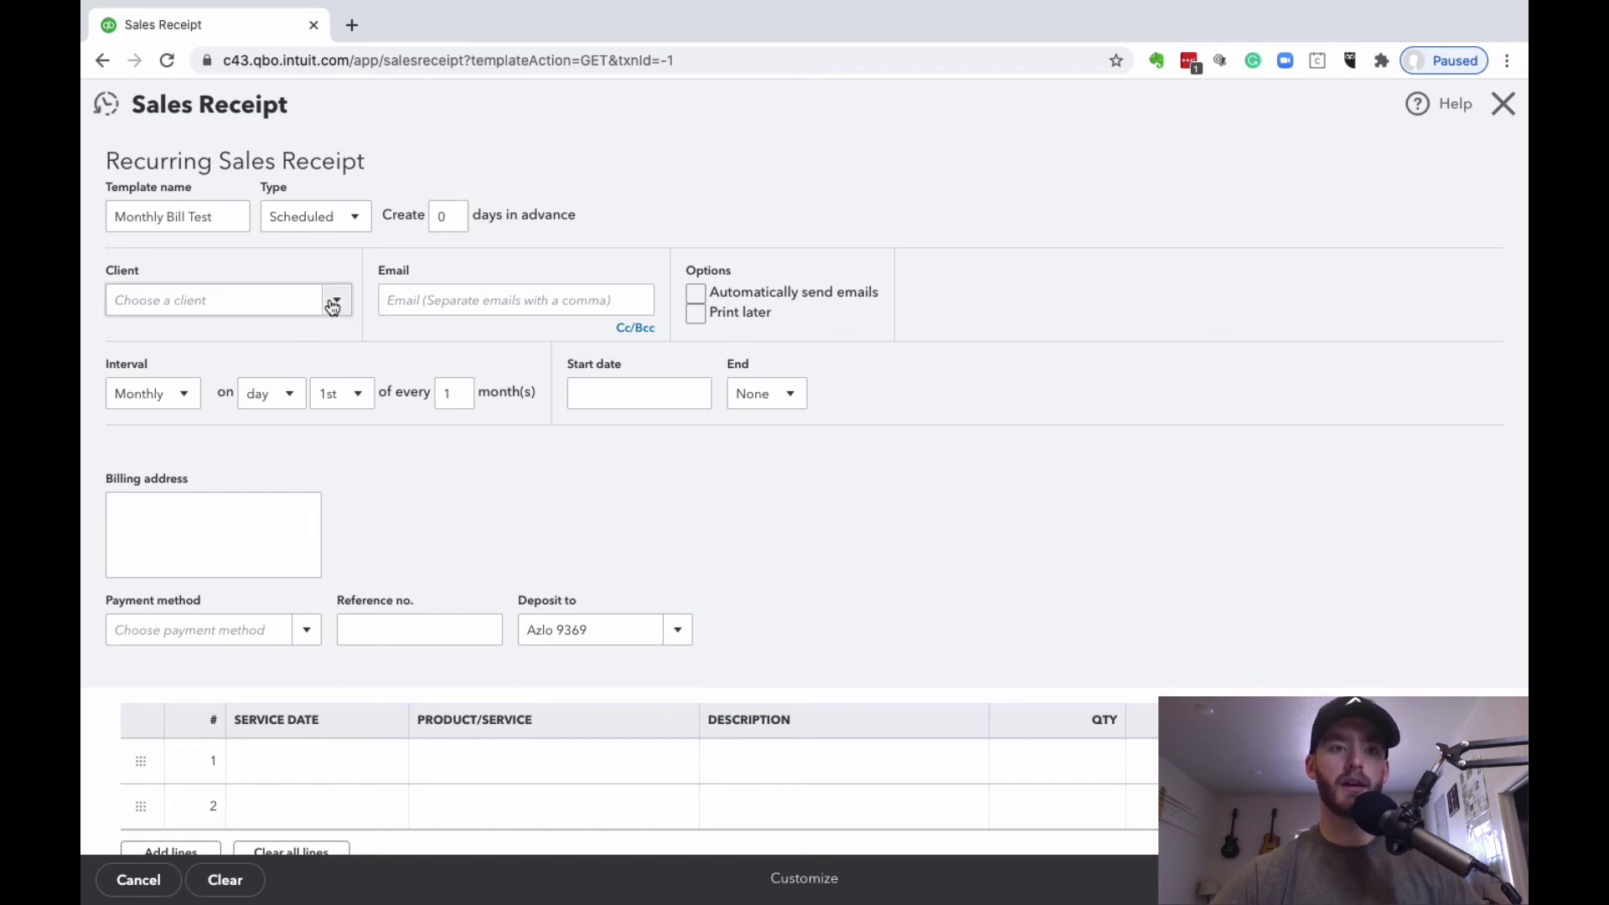
Step: Select Test Customer as the receipt's client, bringing in the stored Visa card
click(272, 300)
text(test)
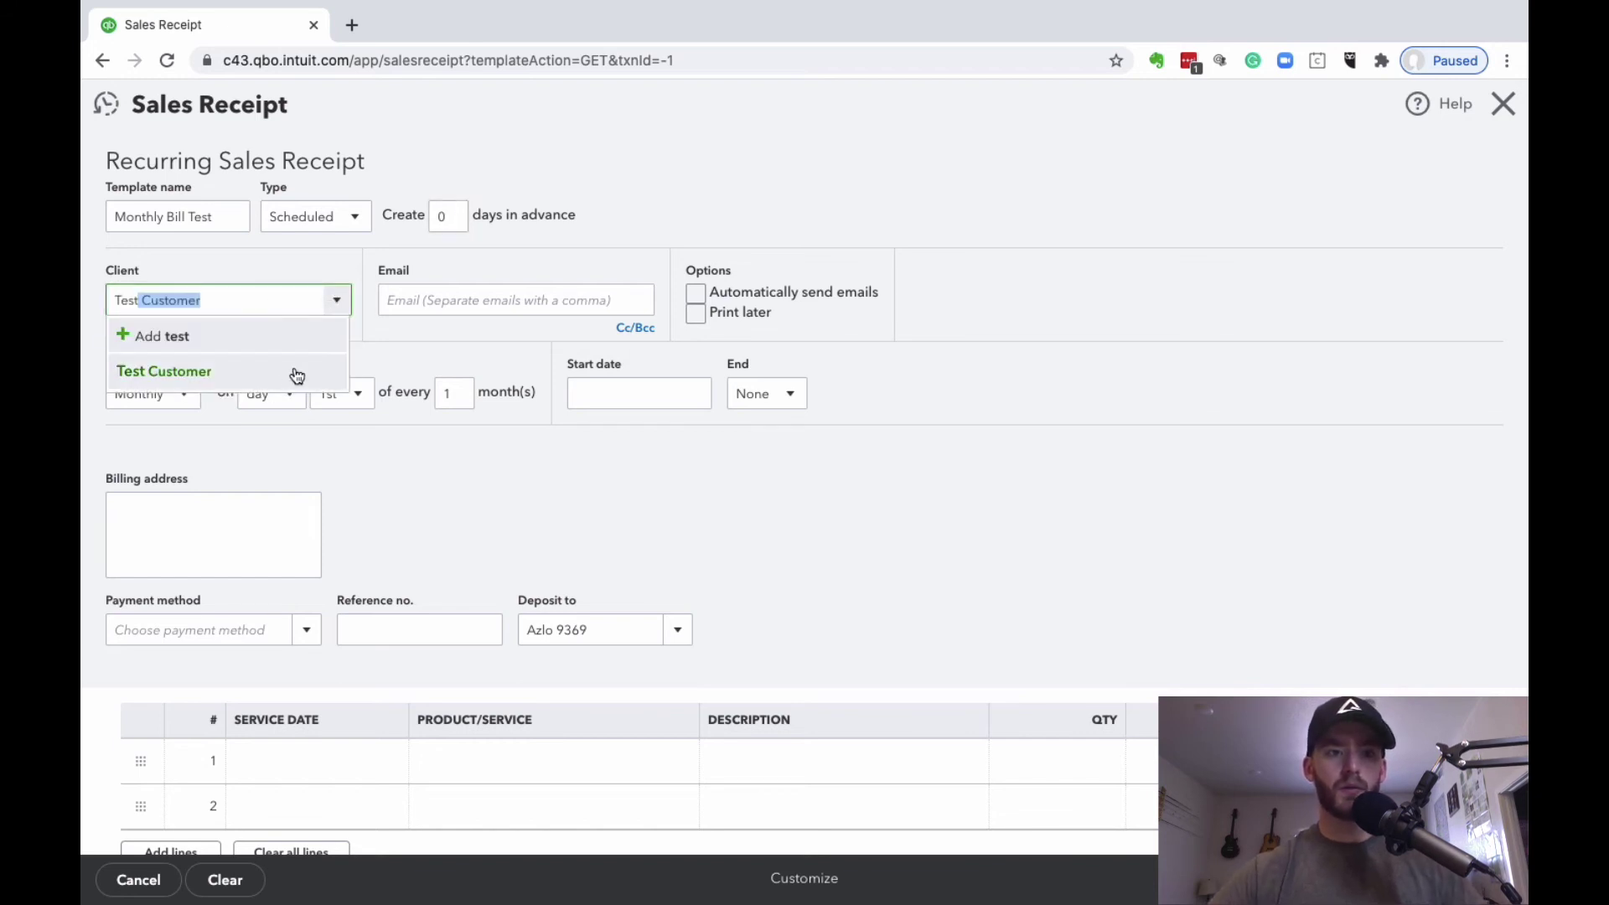
click(288, 371)
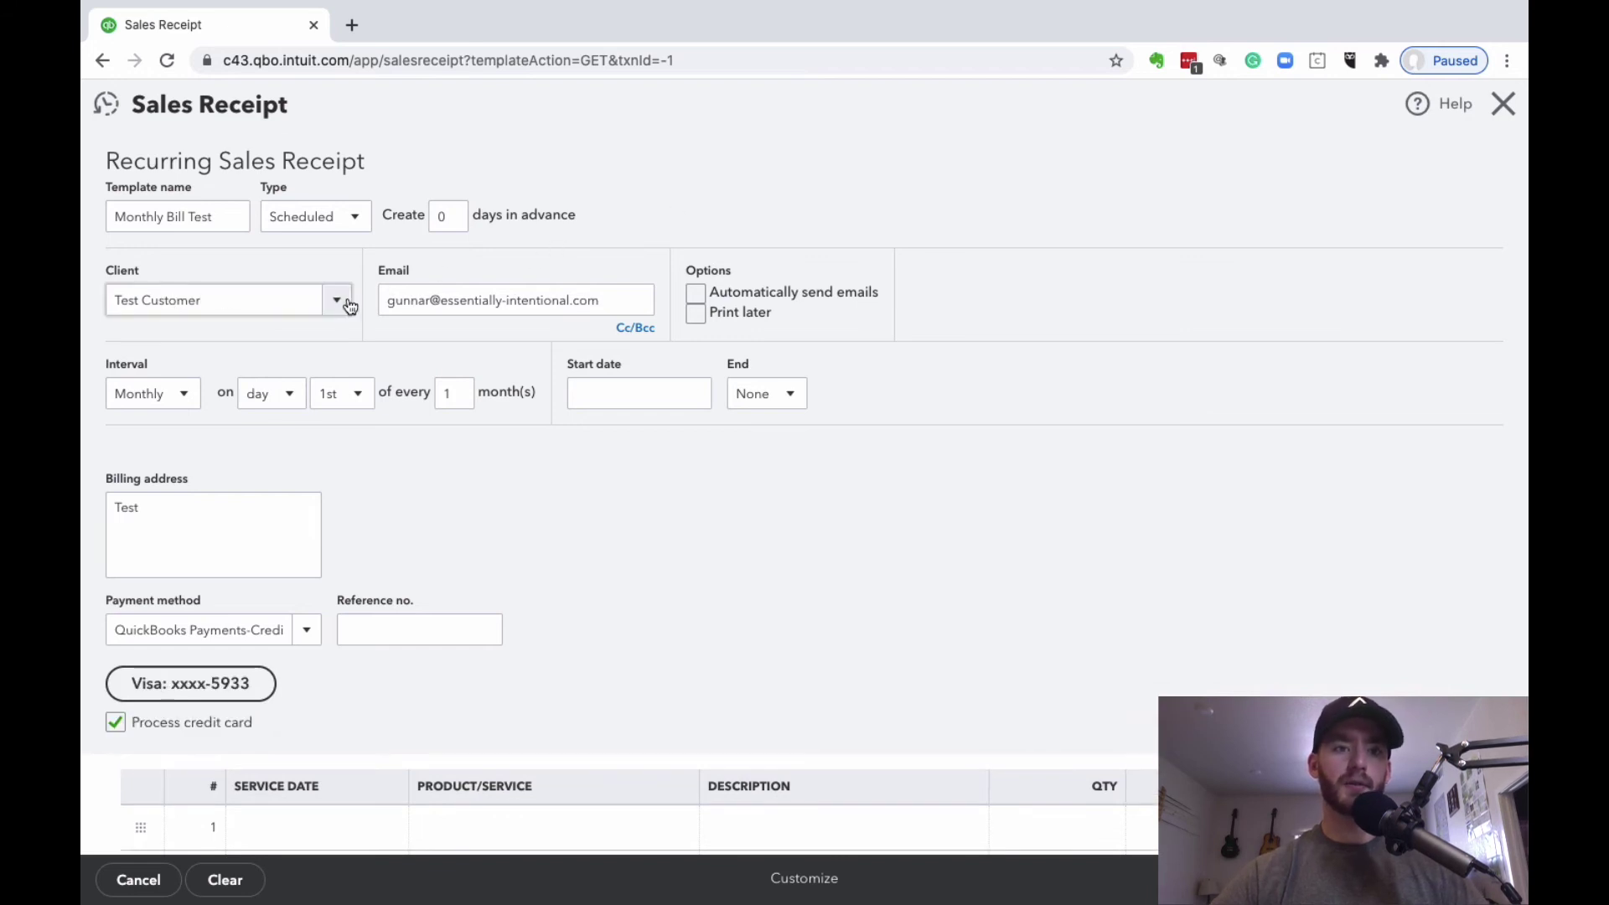
scroll(860, 258, down, 1)
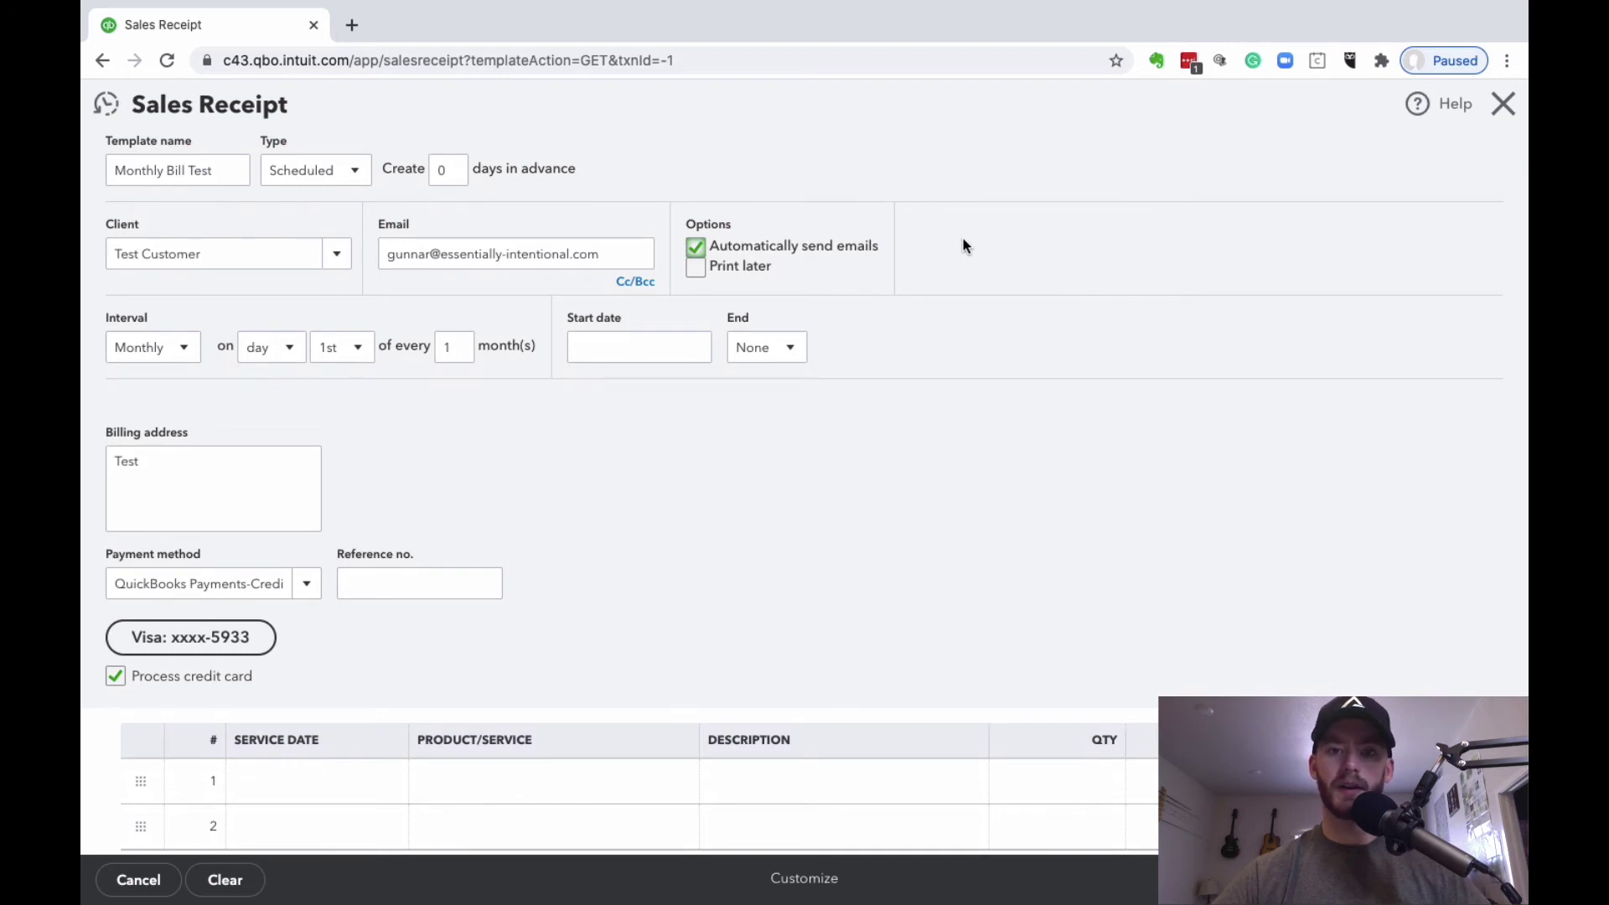
scroll(963, 245, down, 2)
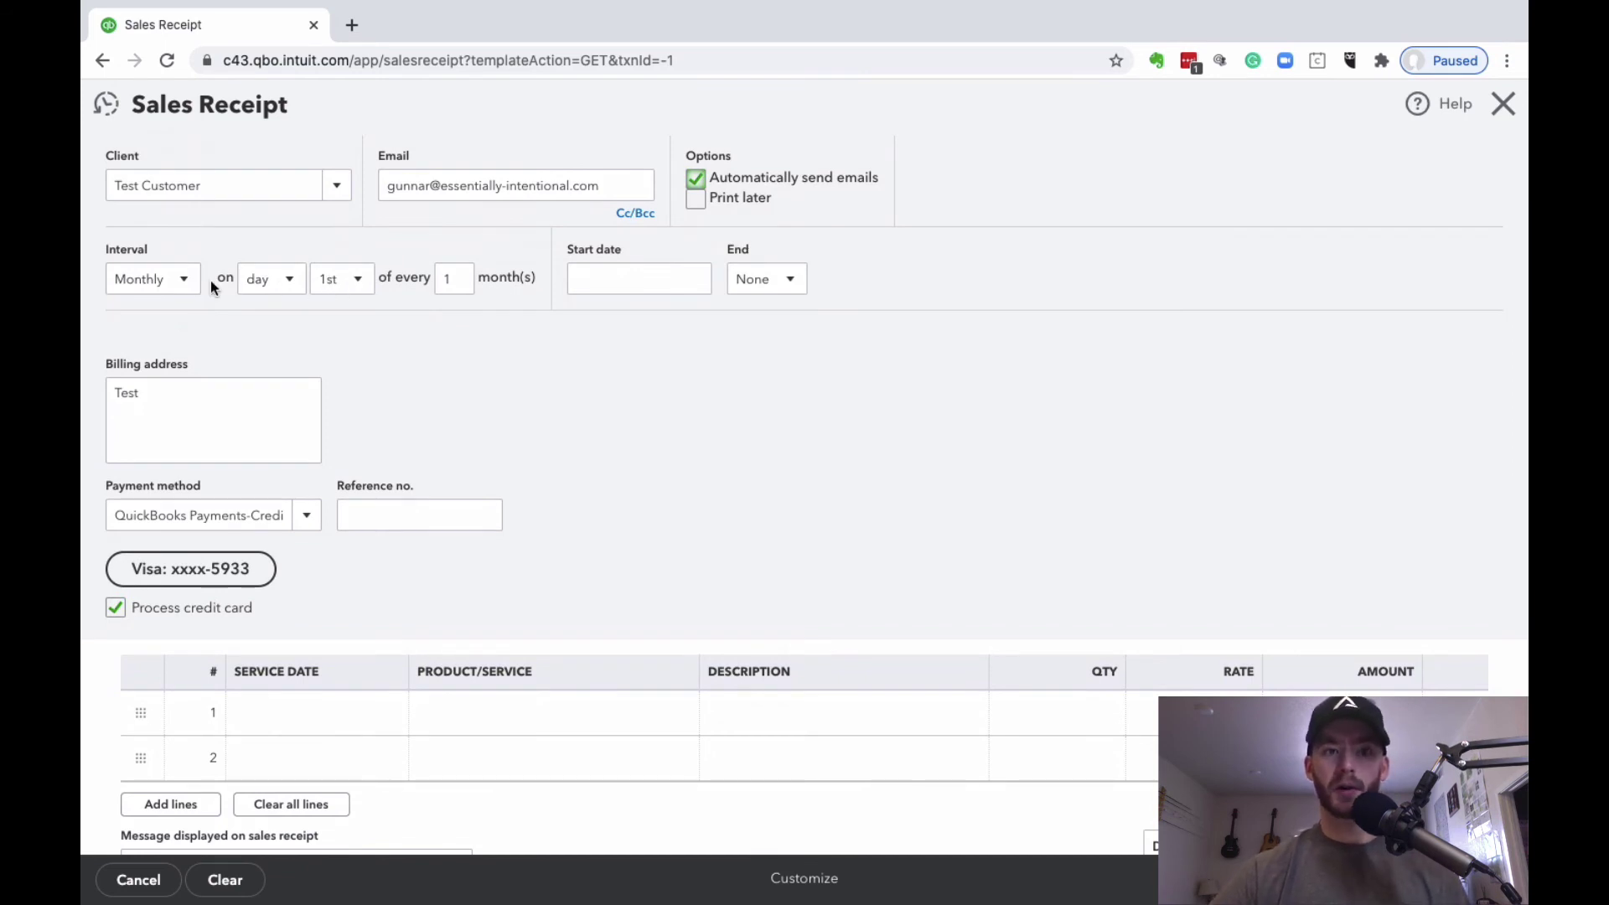
Step: Keep the interval Monthly on a fixed day, the 1st
click(181, 279)
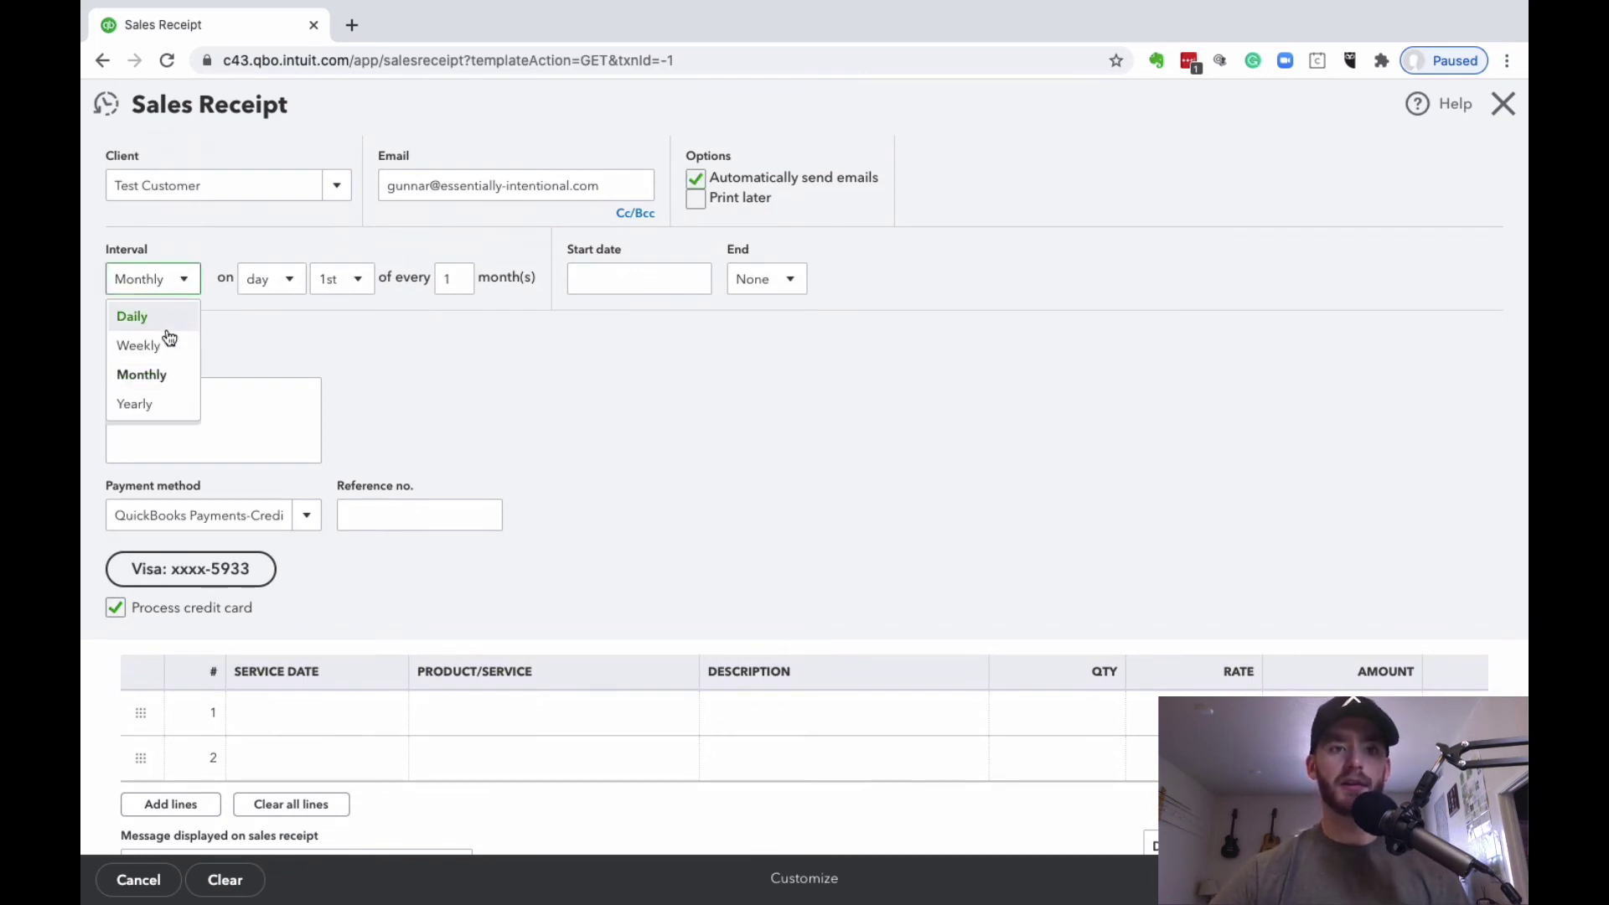
click(289, 280)
click(281, 351)
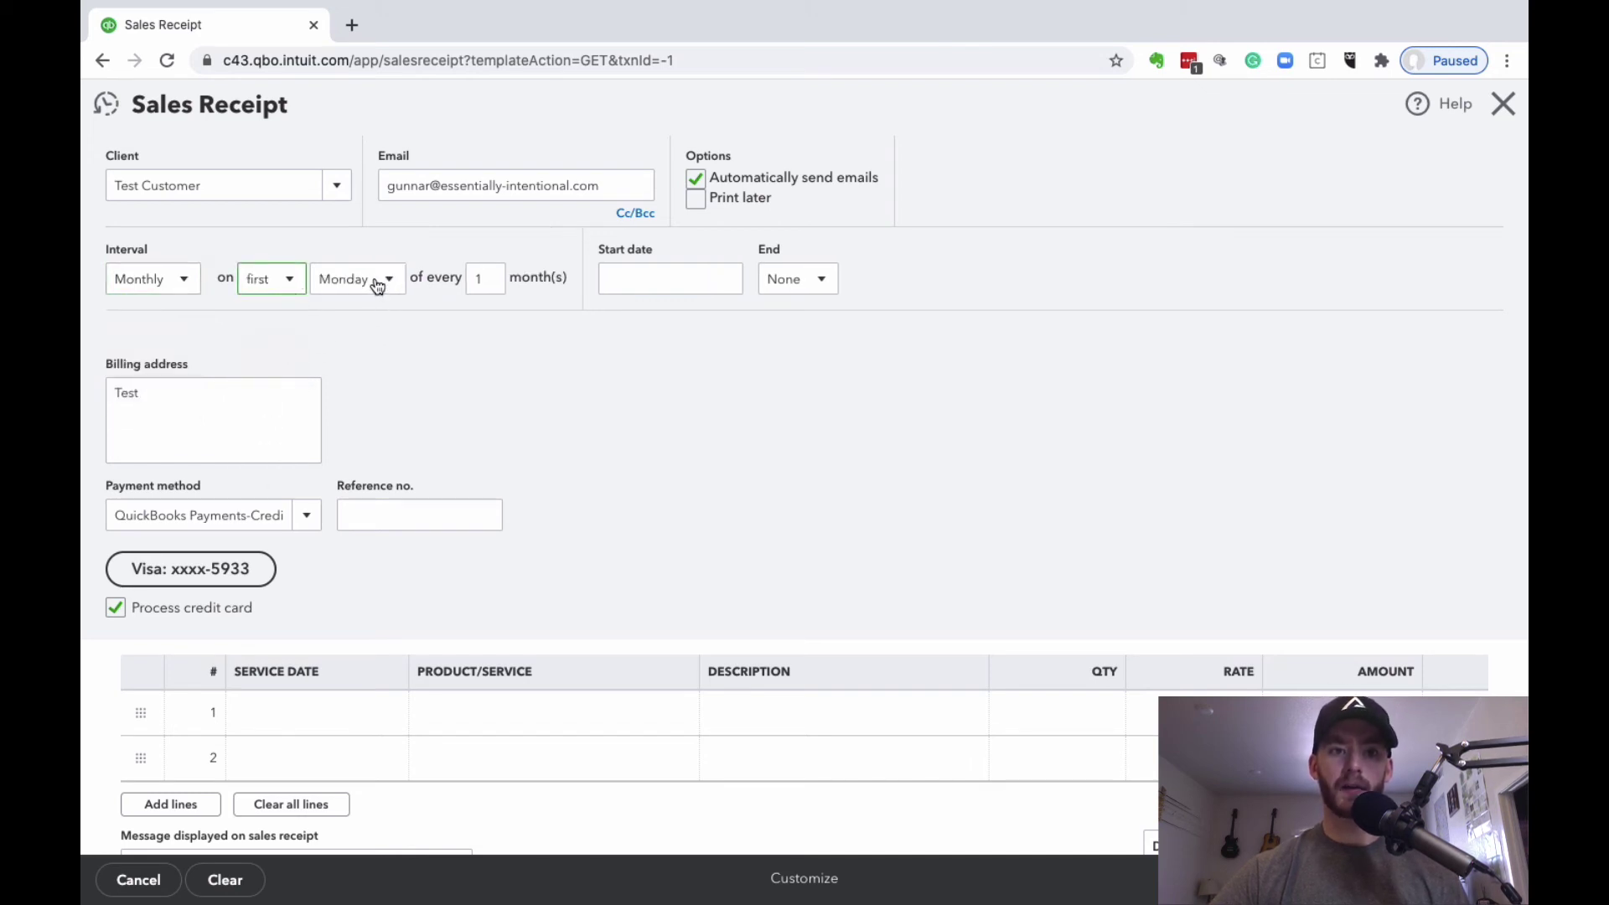
click(294, 279)
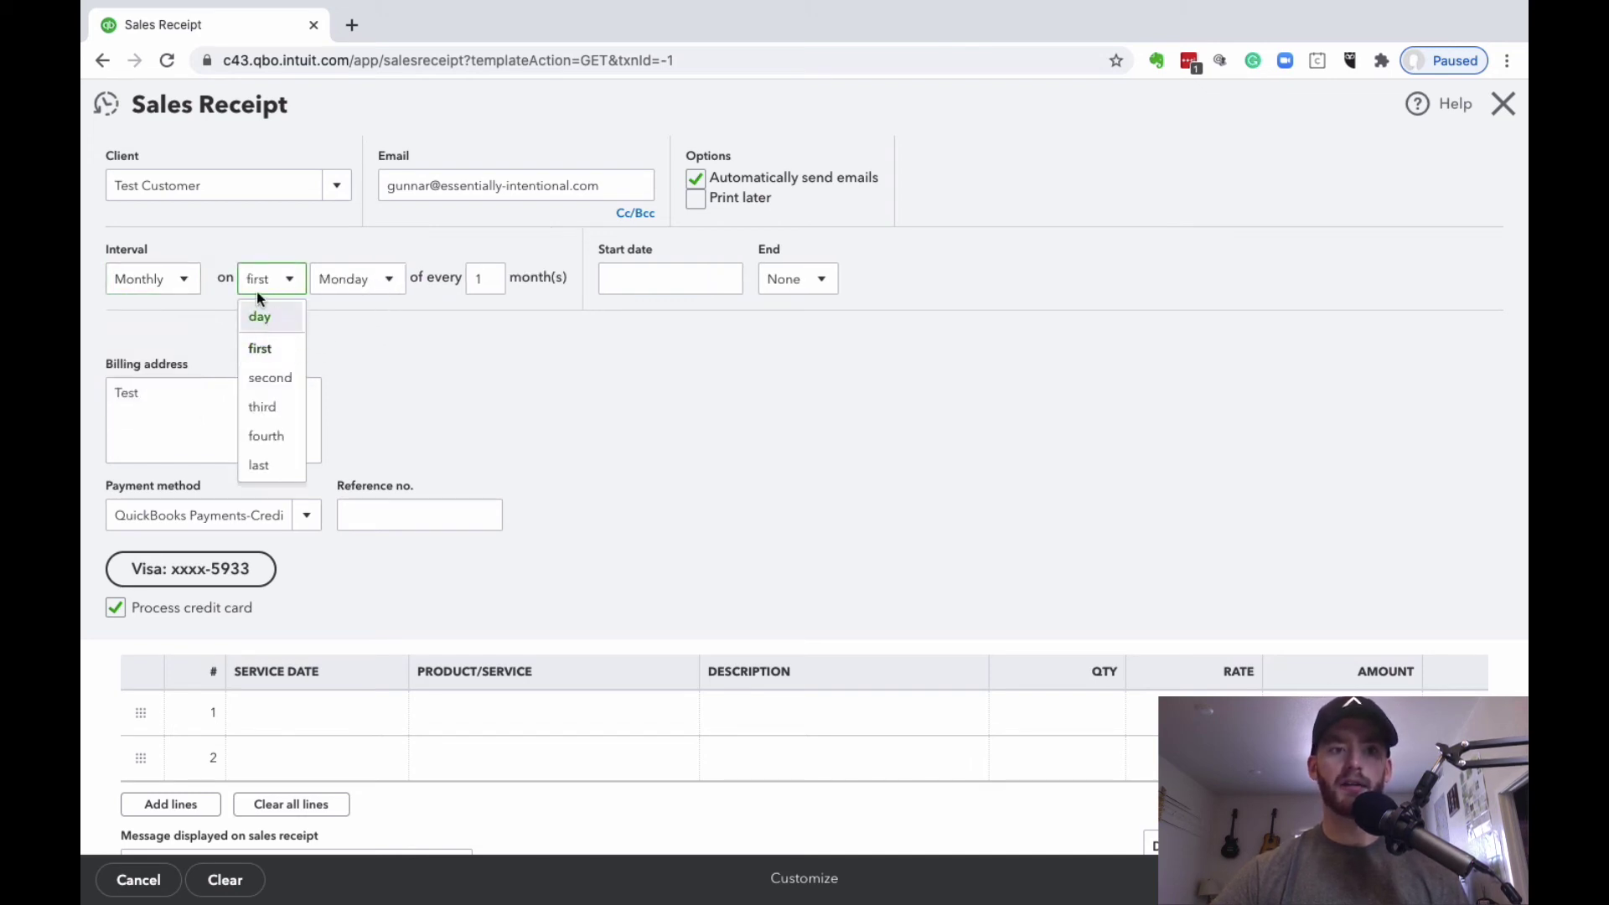
click(278, 318)
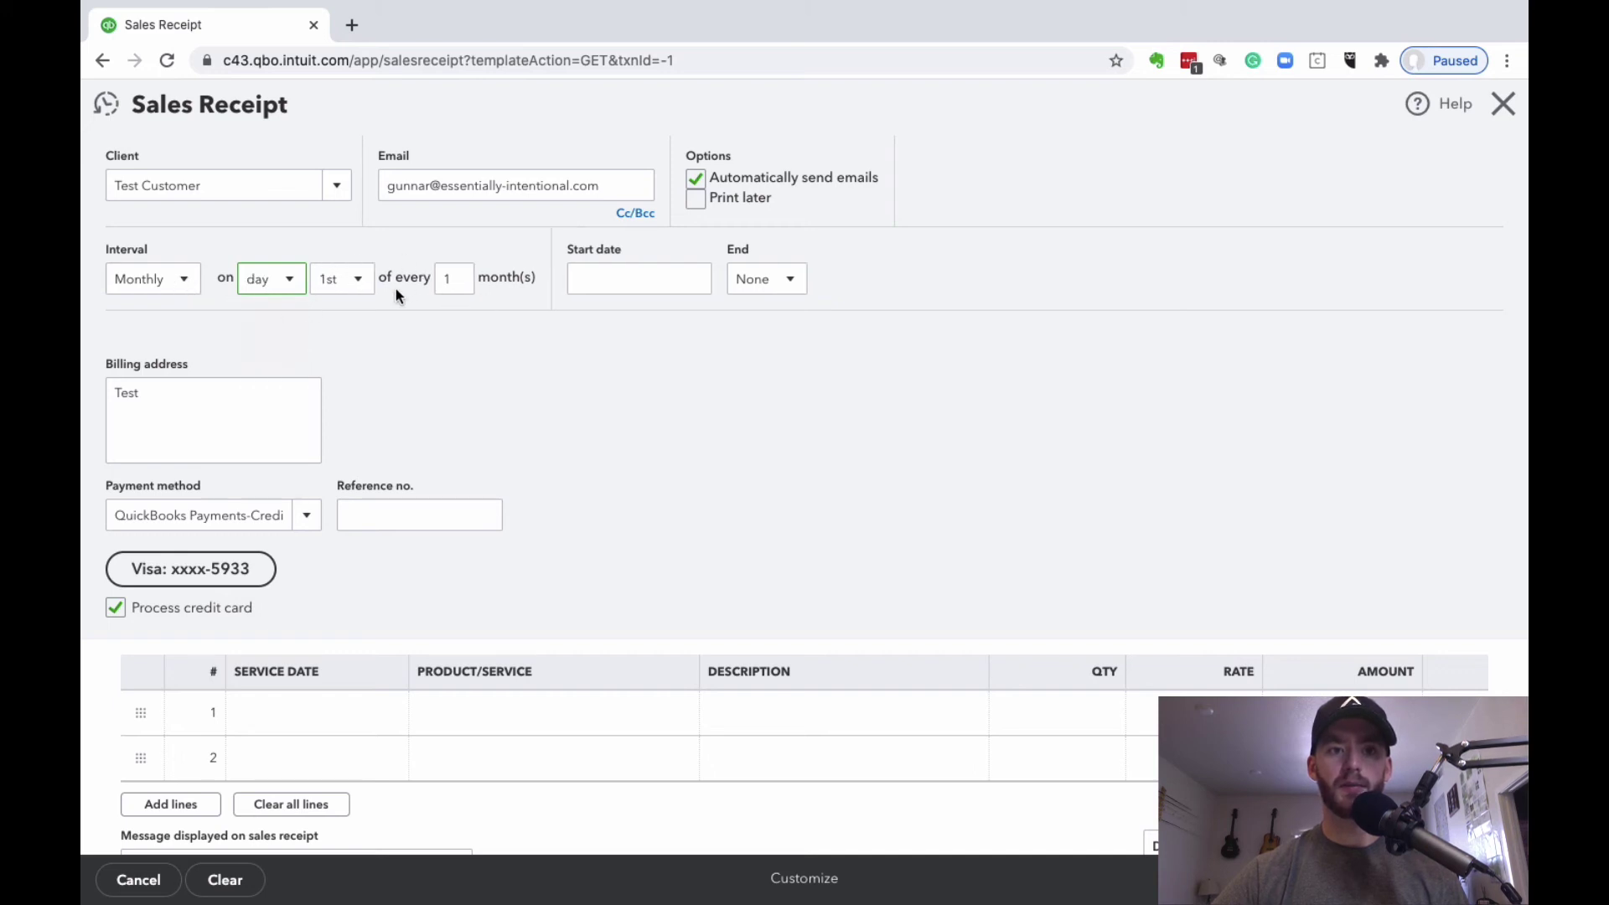
Step: Set the schedule's start date to 09/01/2020
click(693, 284)
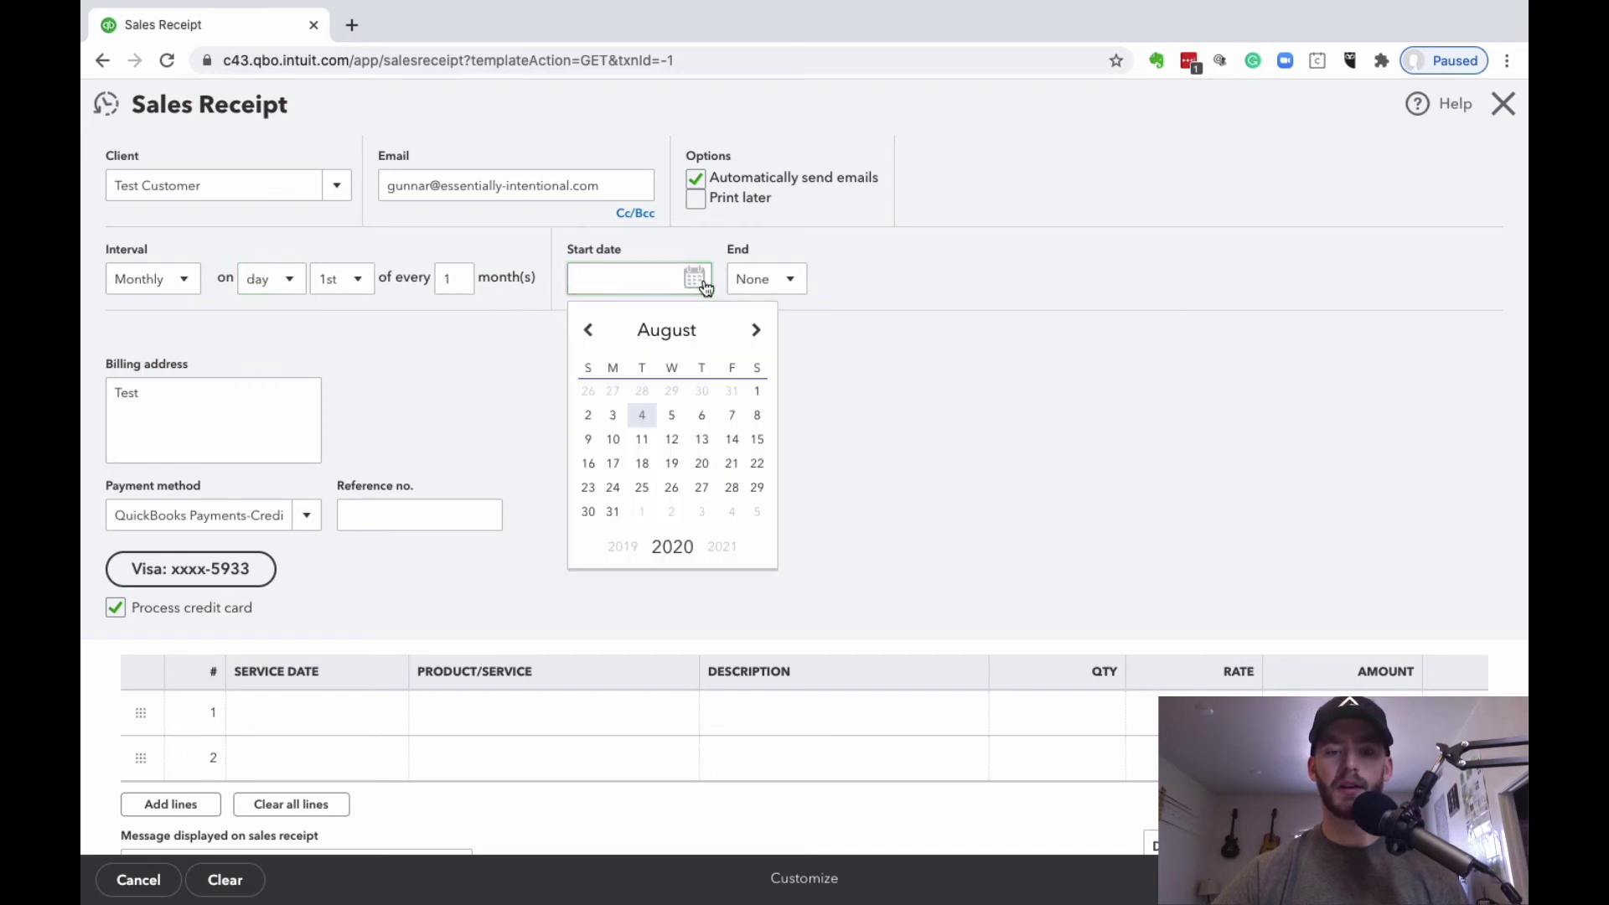
click(756, 331)
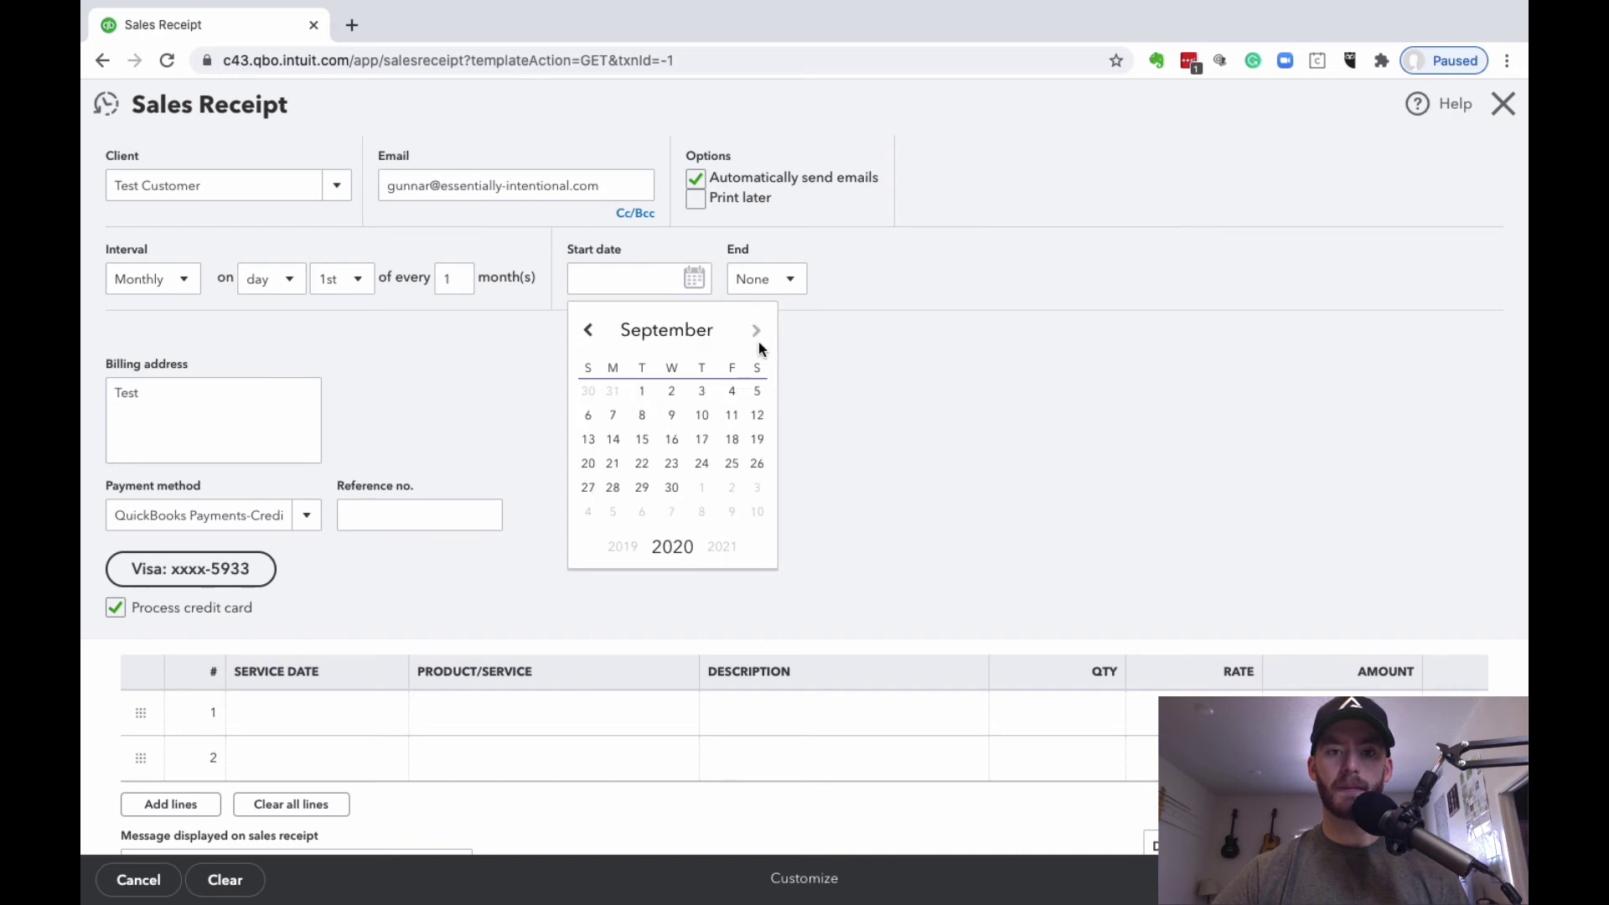
click(687, 394)
Step: Make the schedule end by 08/01/2021
click(767, 281)
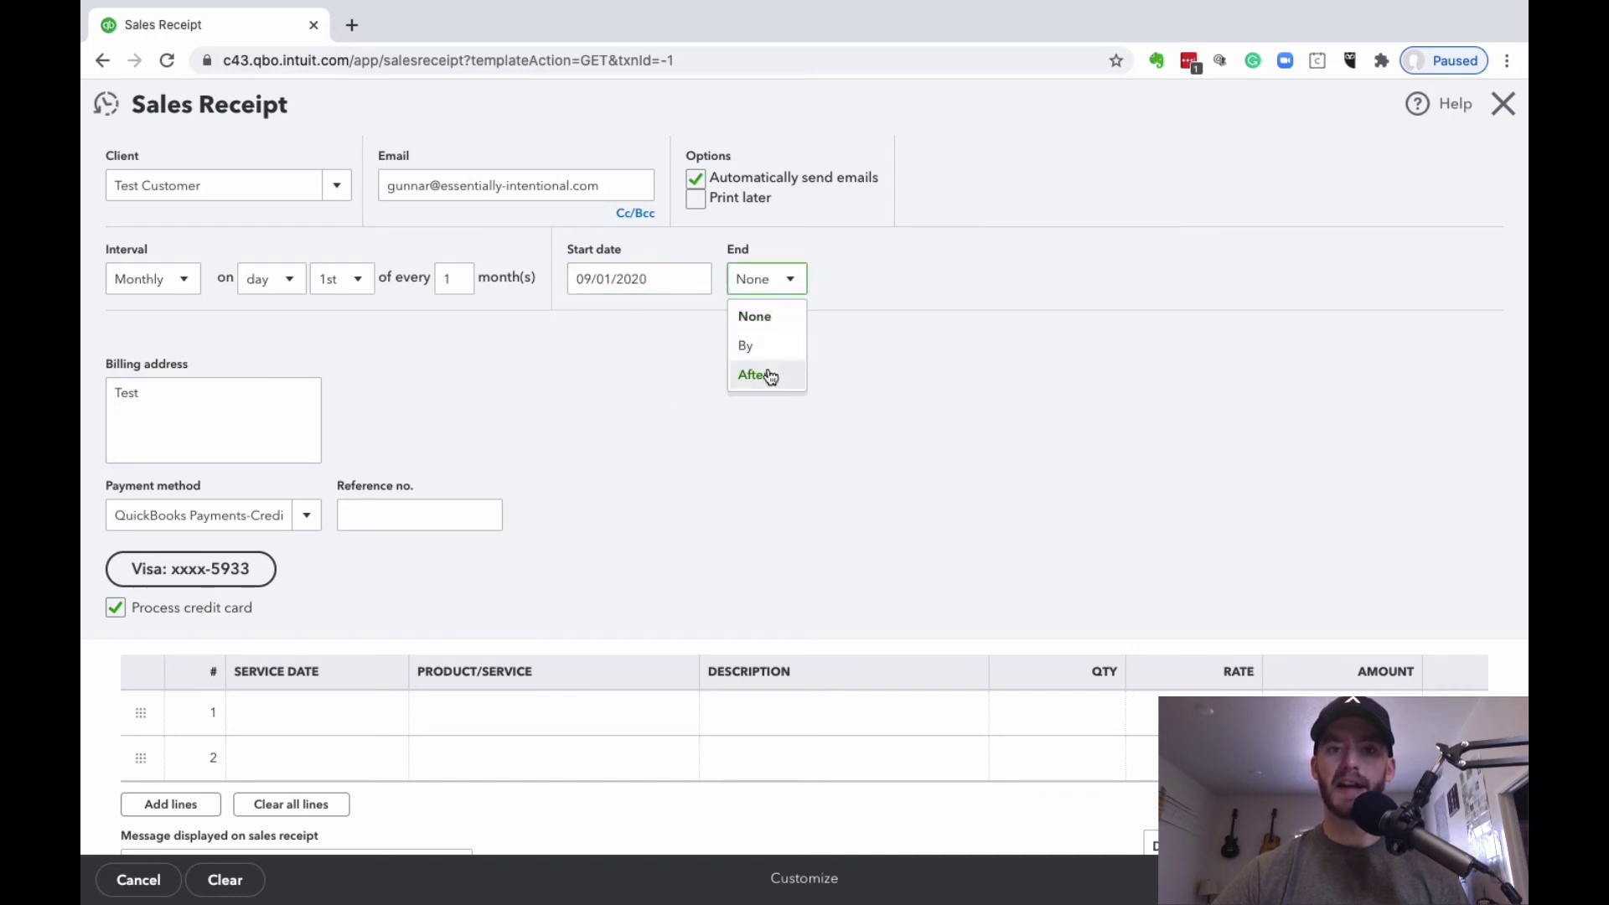
click(762, 345)
click(932, 279)
click(960, 546)
click(826, 391)
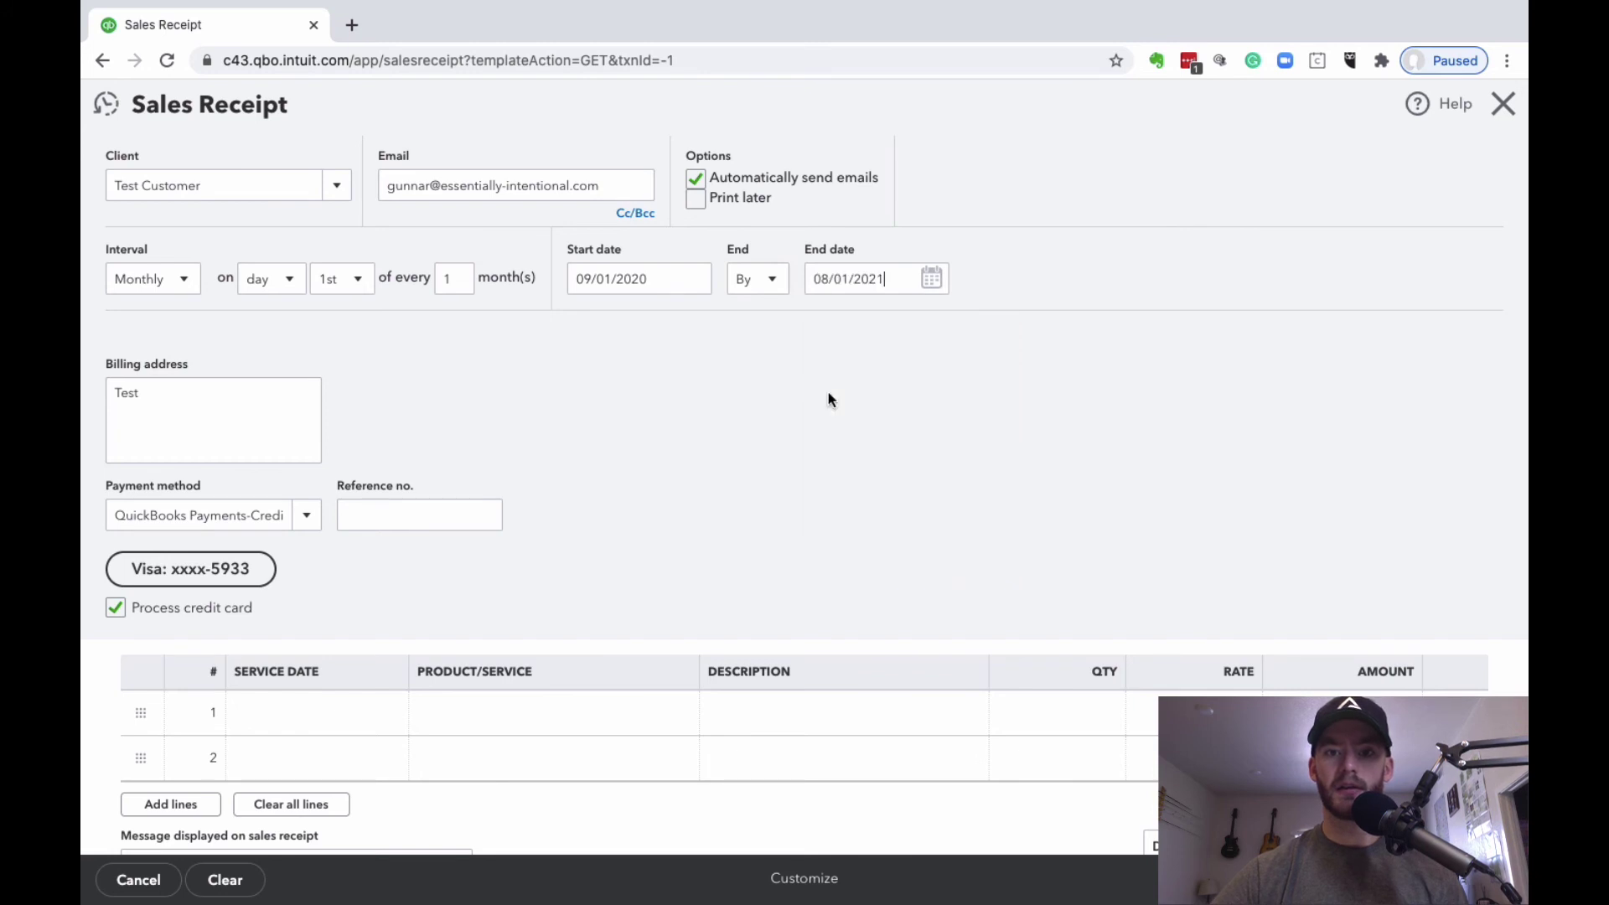
scroll(1039, 234, up, 1)
scroll(1039, 234, down, 1)
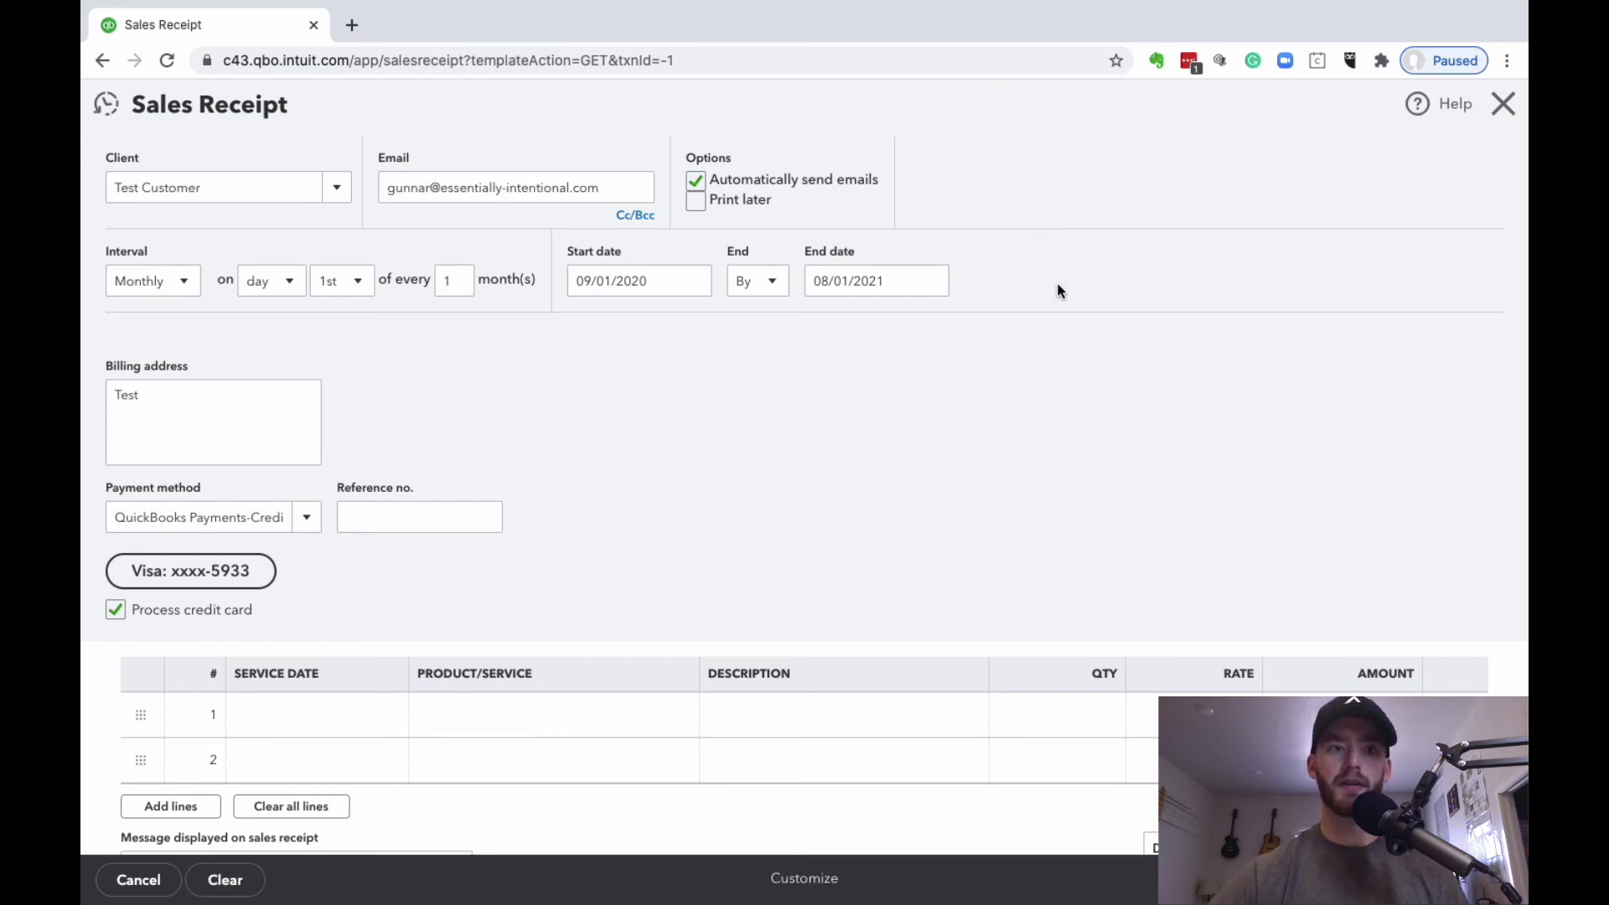
scroll(349, 259, down, 3)
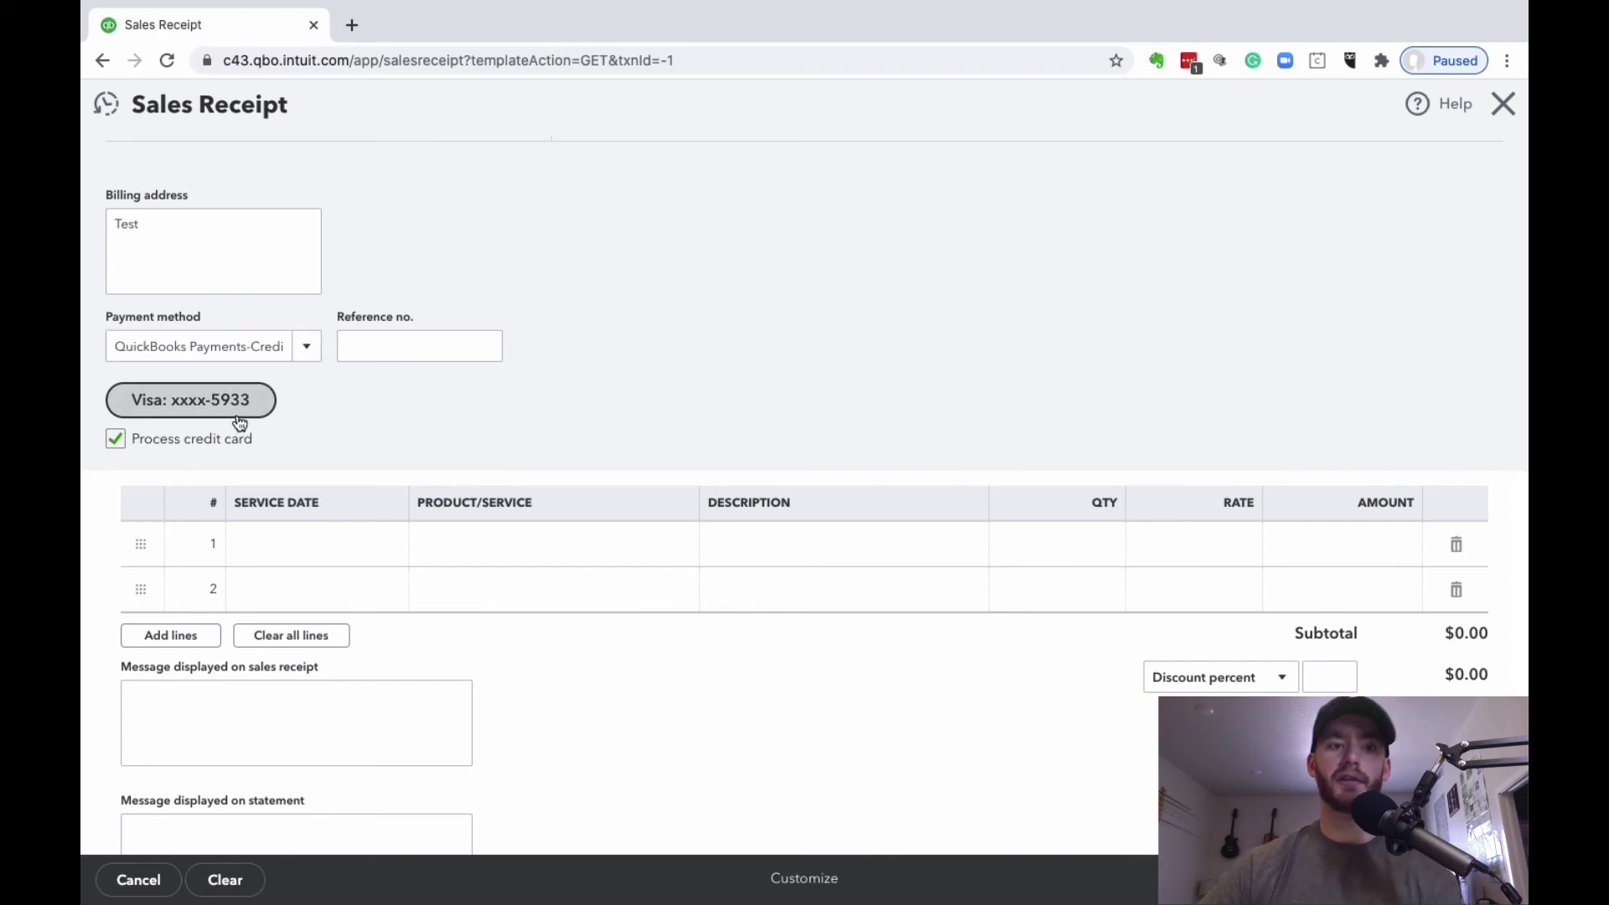
scroll(537, 312, down, 1)
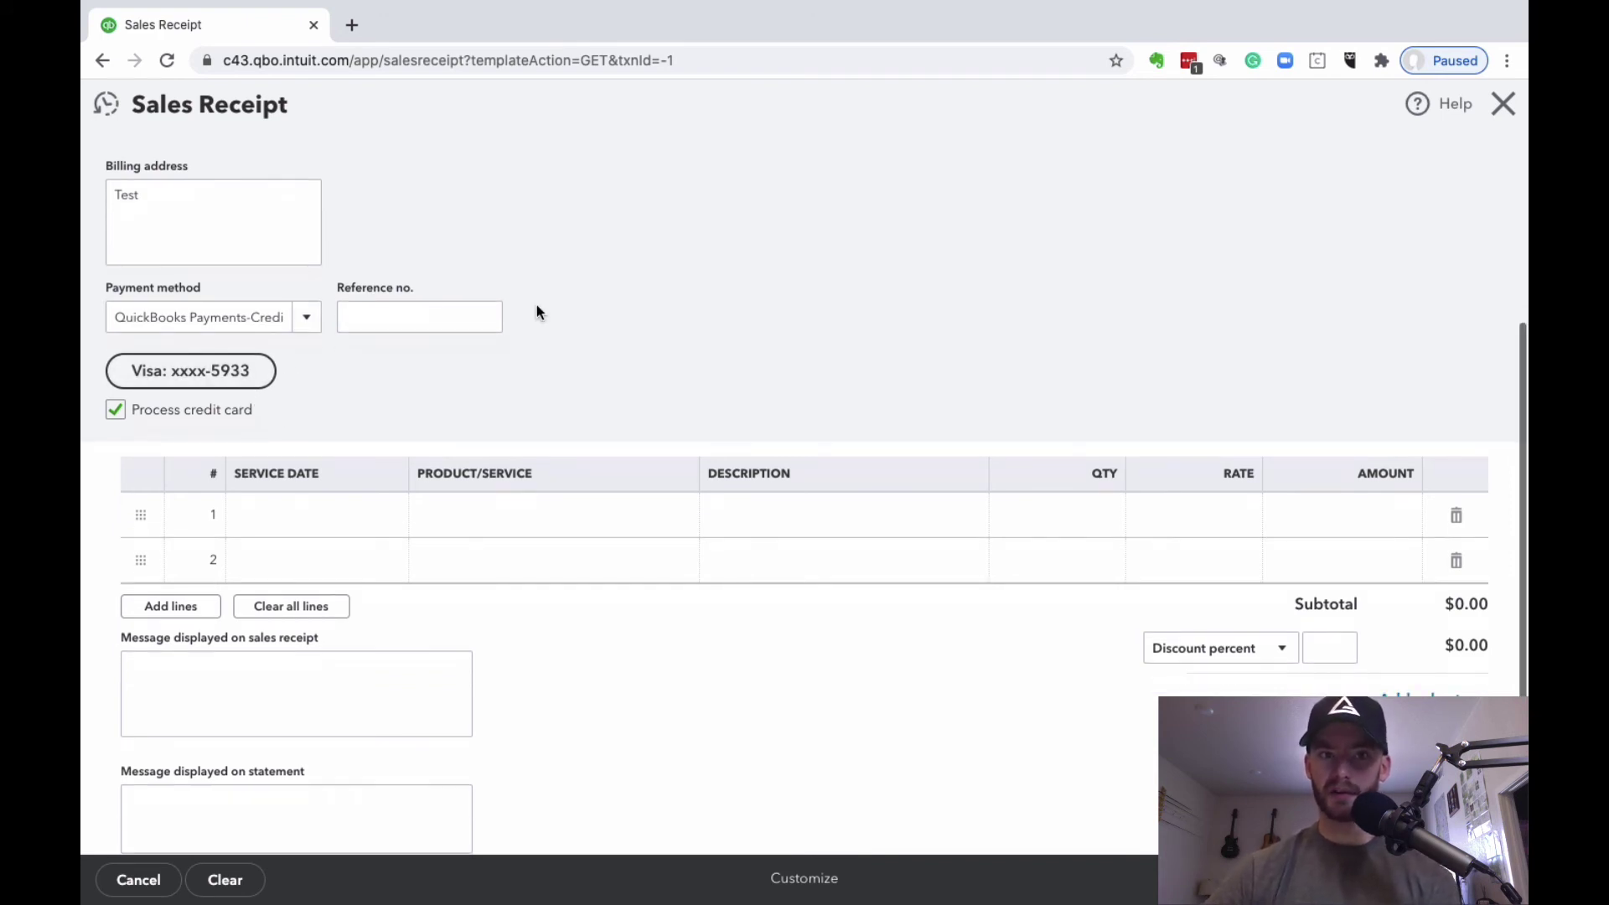
click(313, 329)
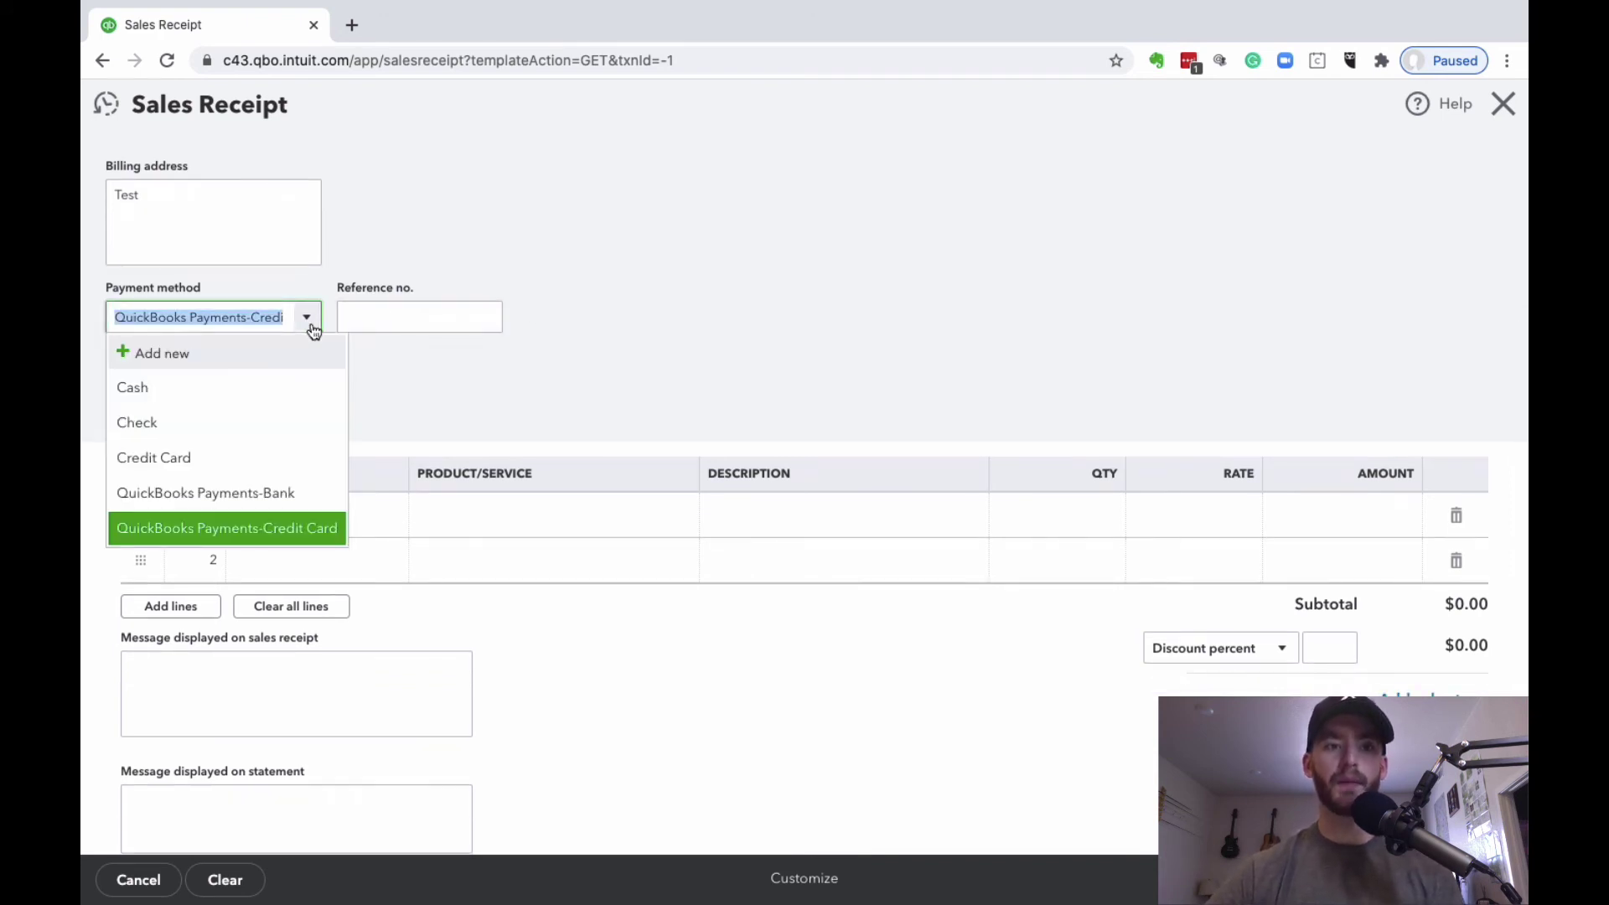
click(280, 528)
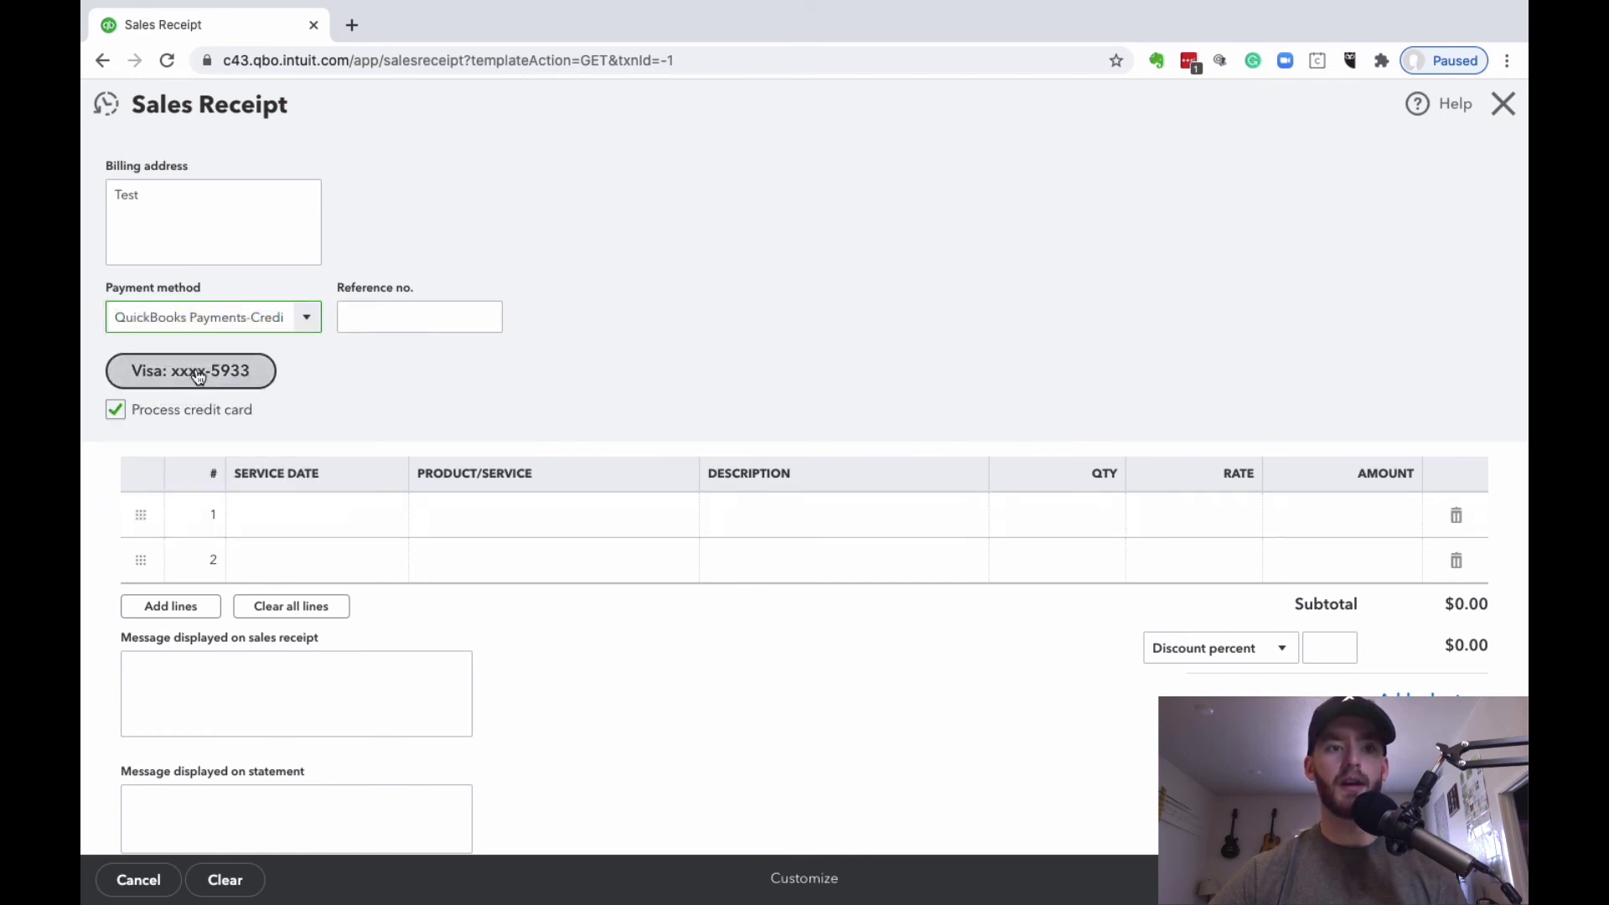
click(115, 410)
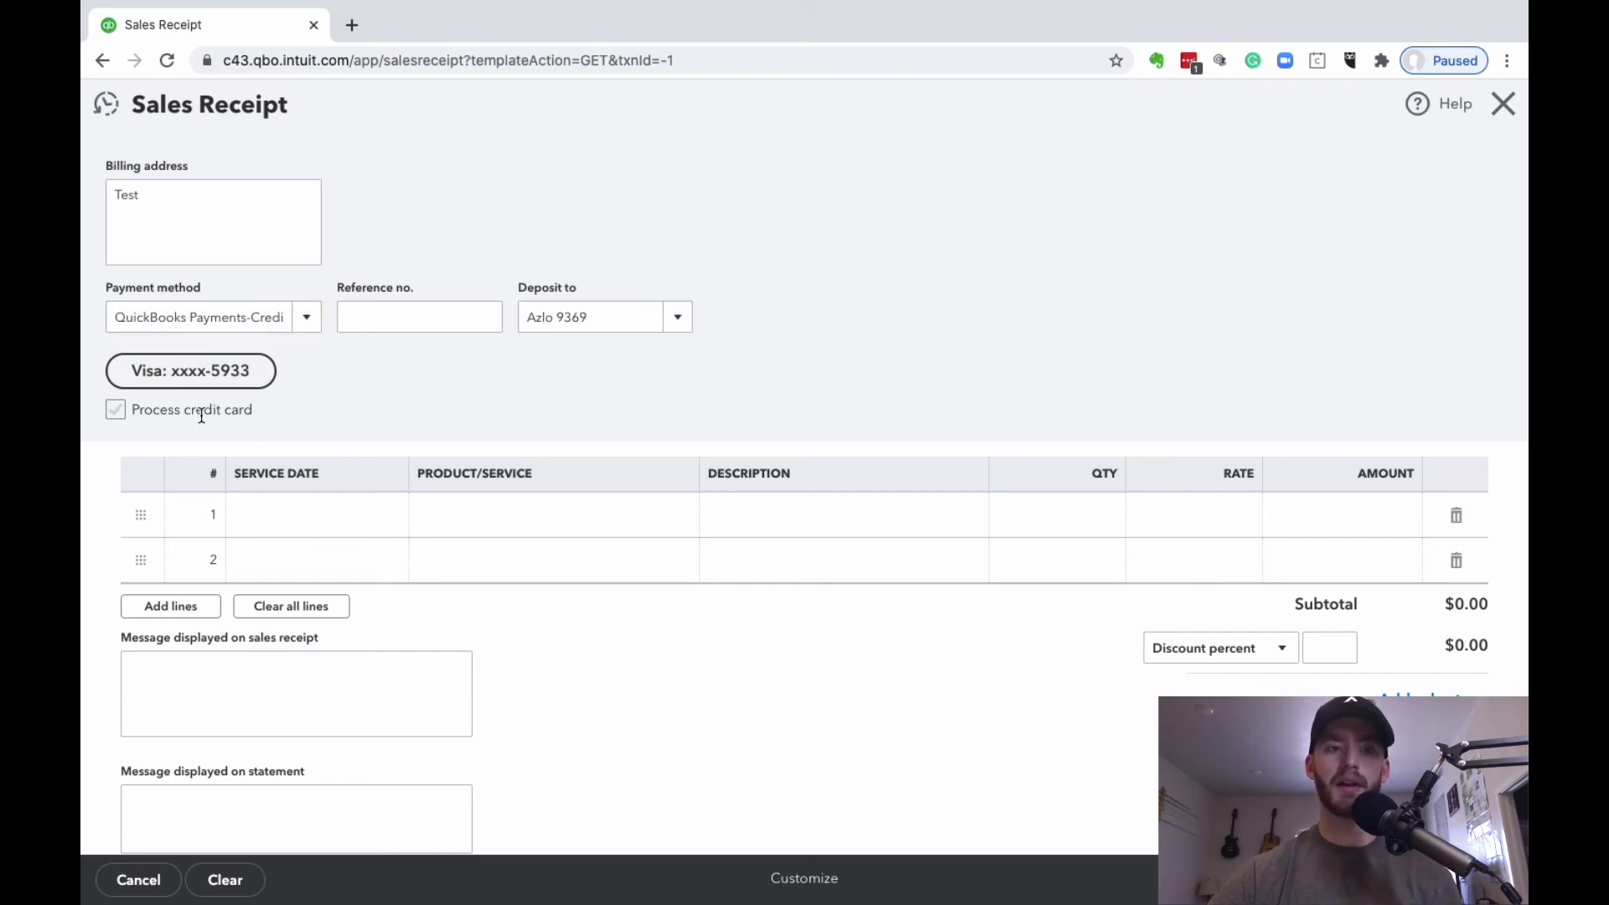
click(116, 410)
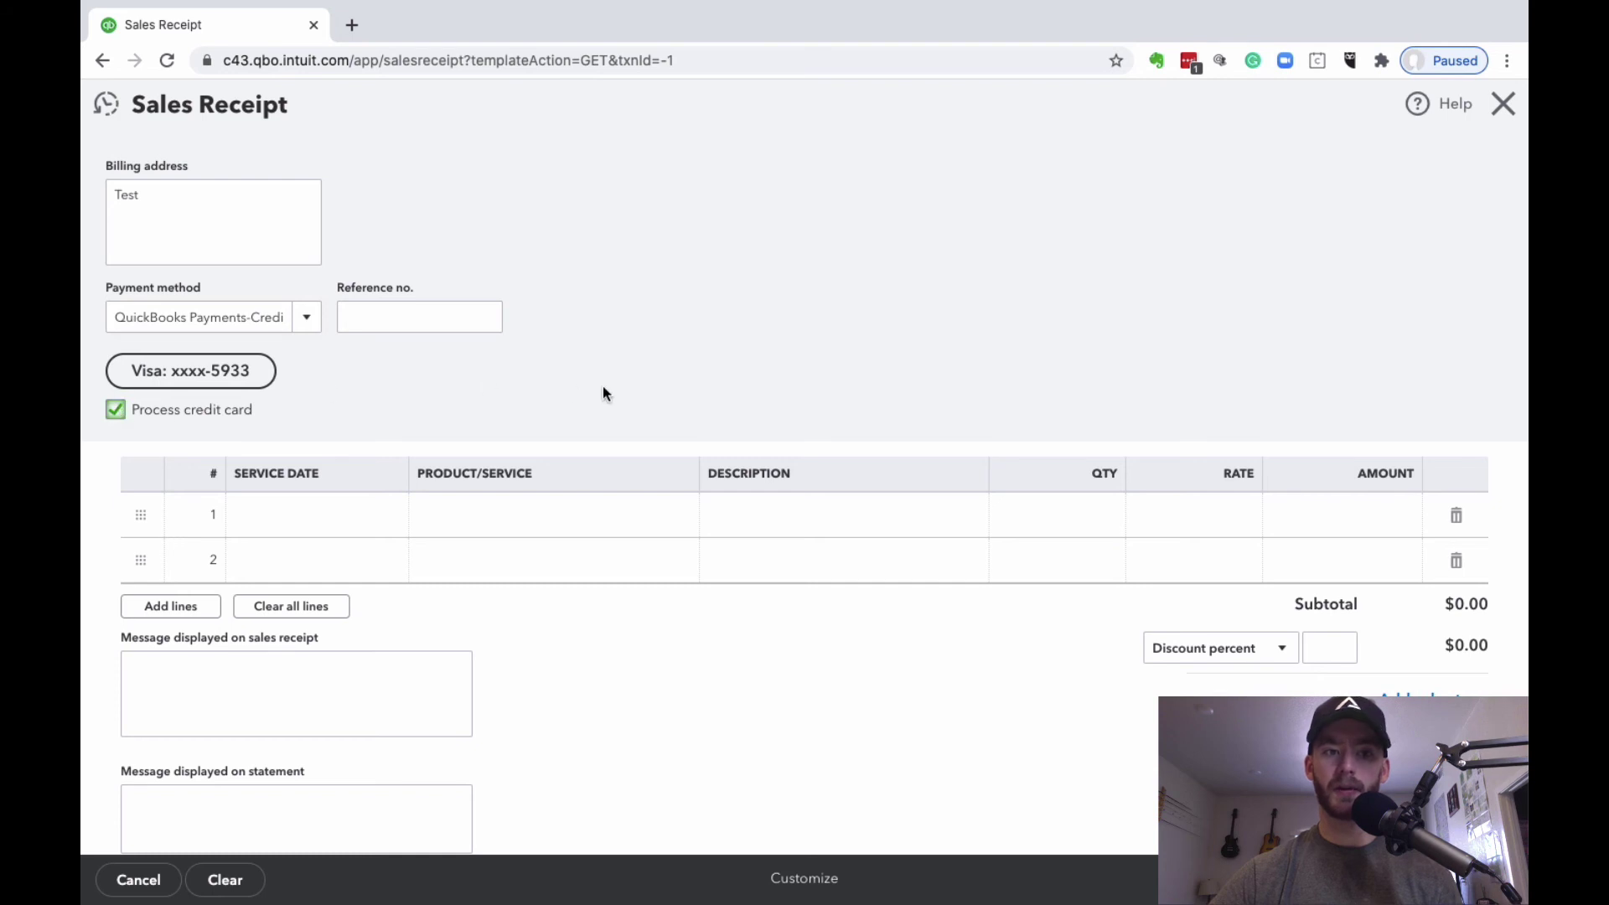
scroll(587, 256, down, 3)
Step: Add a Sales line with service date 08/01/2020 and rate 200
click(317, 388)
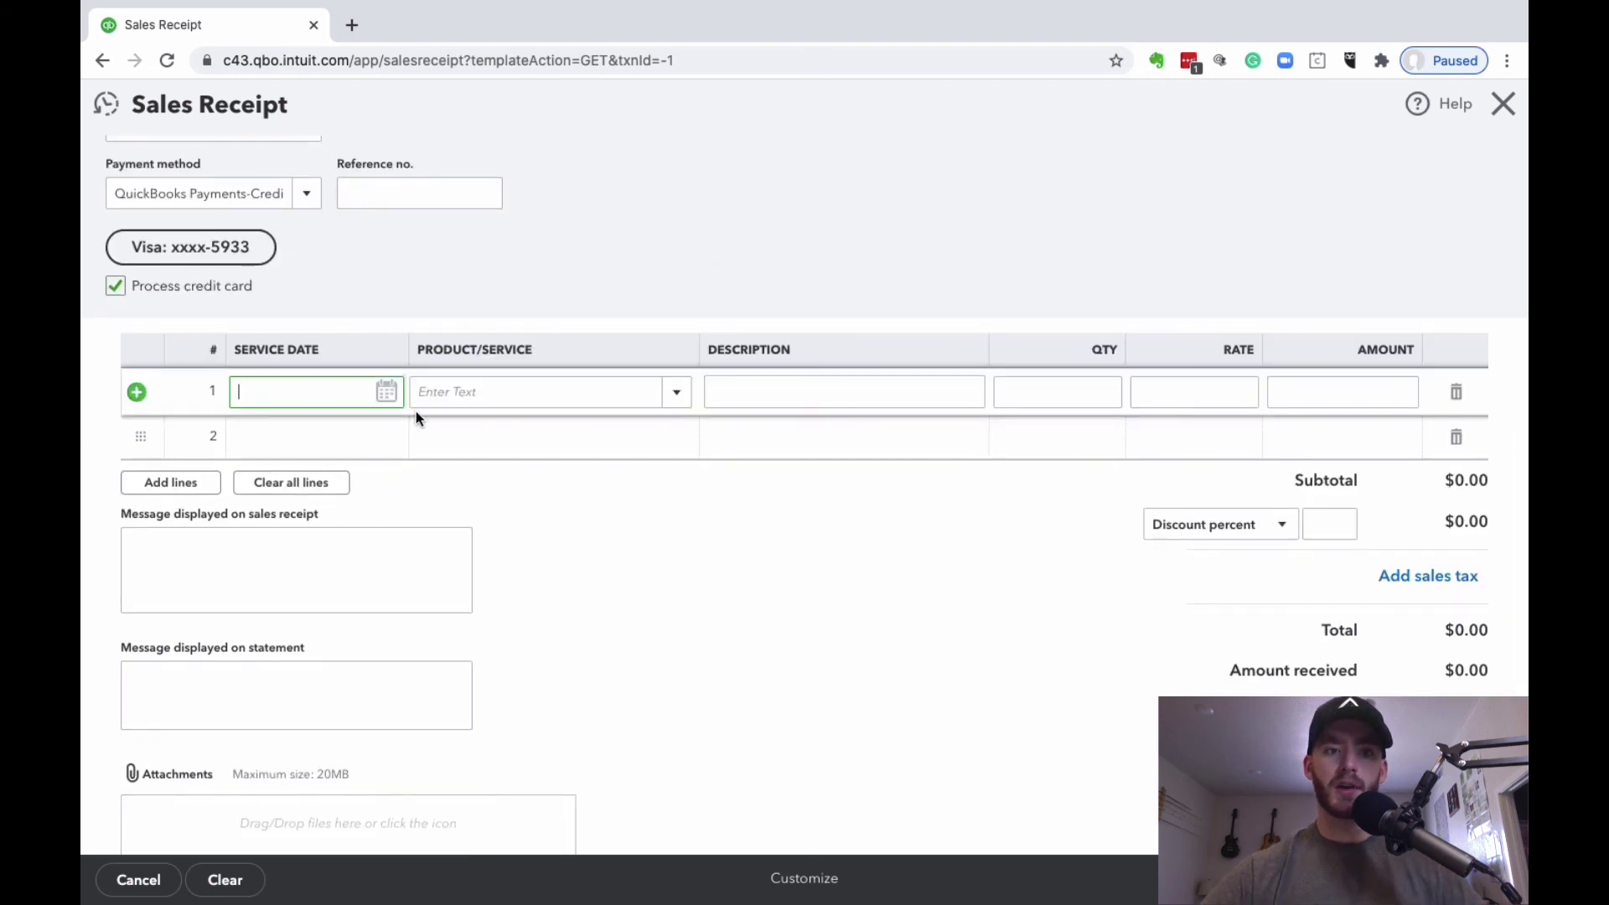
click(386, 394)
click(419, 504)
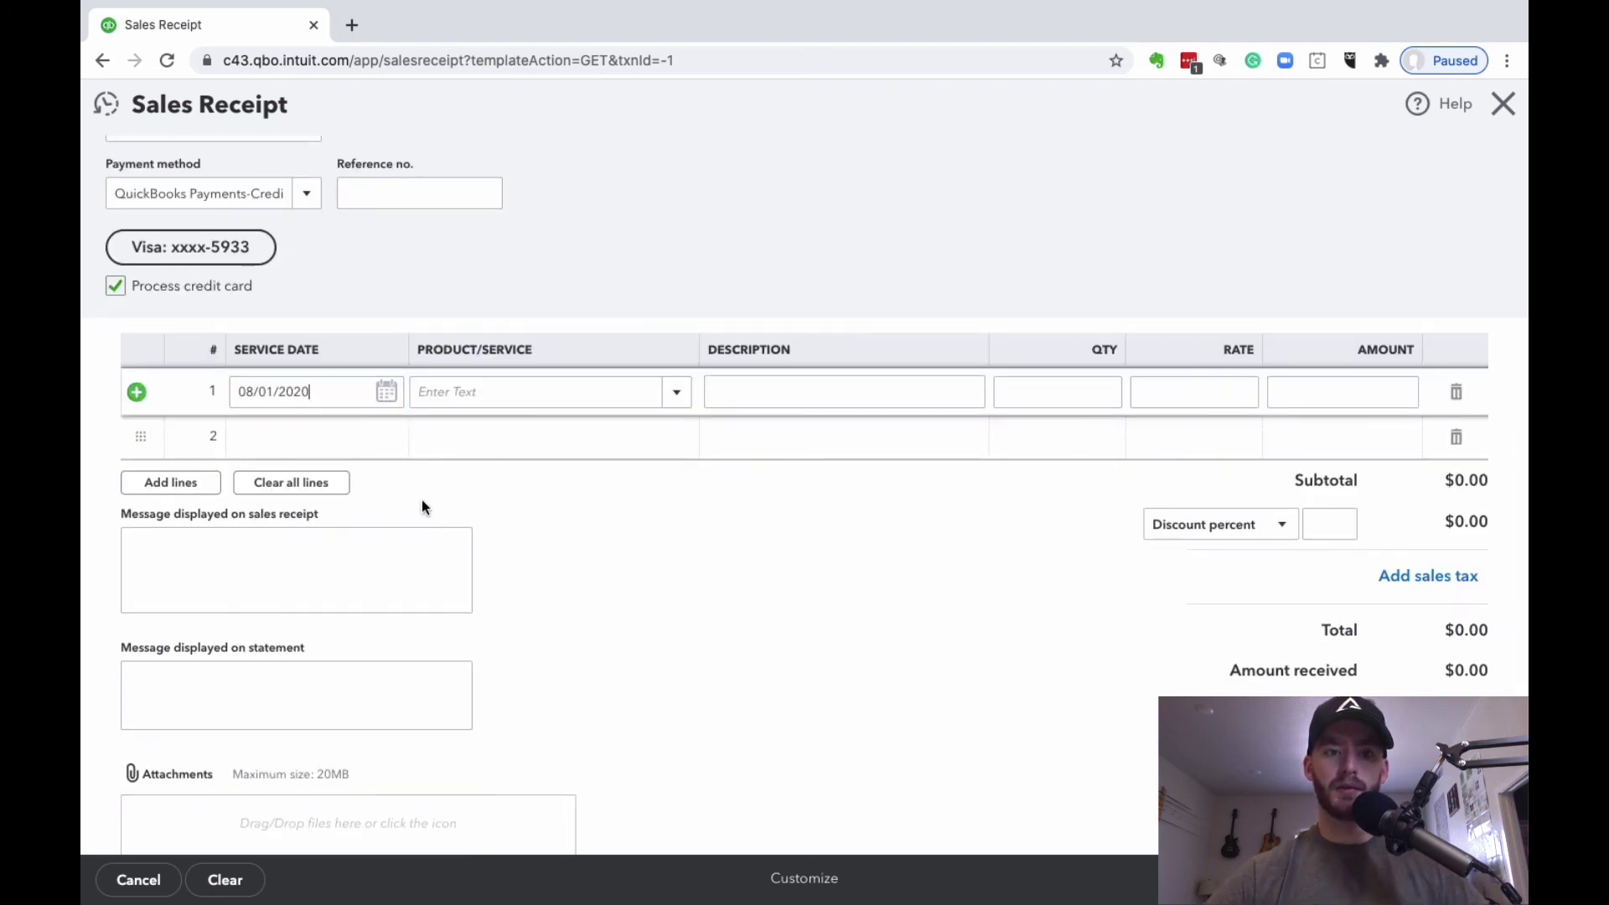
click(676, 392)
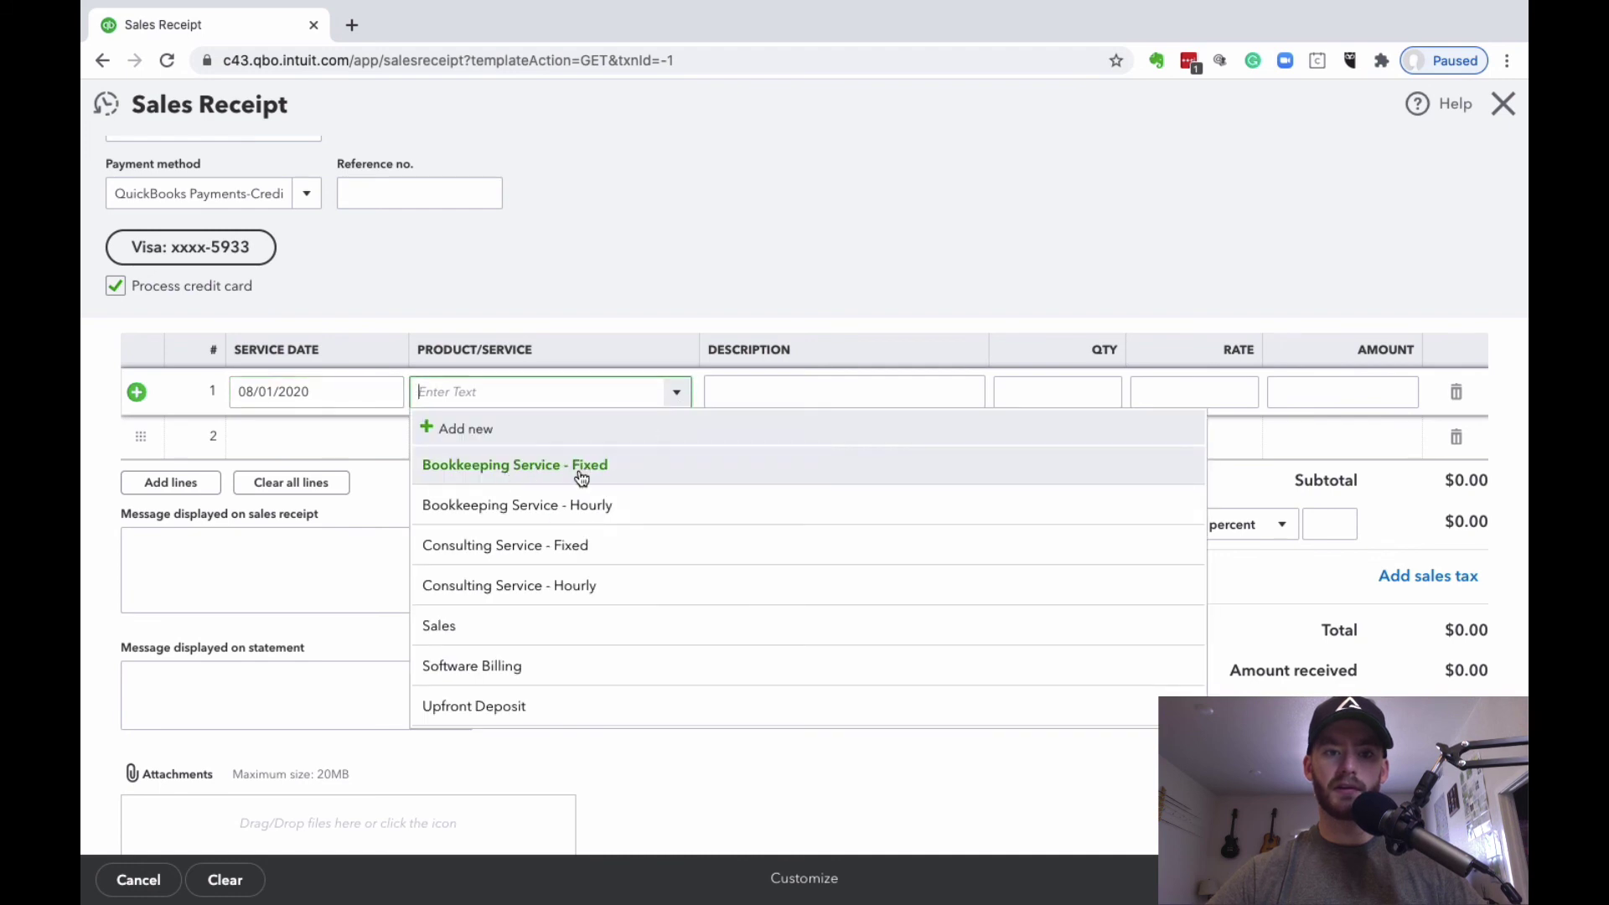
click(540, 627)
click(1224, 394)
text(200)
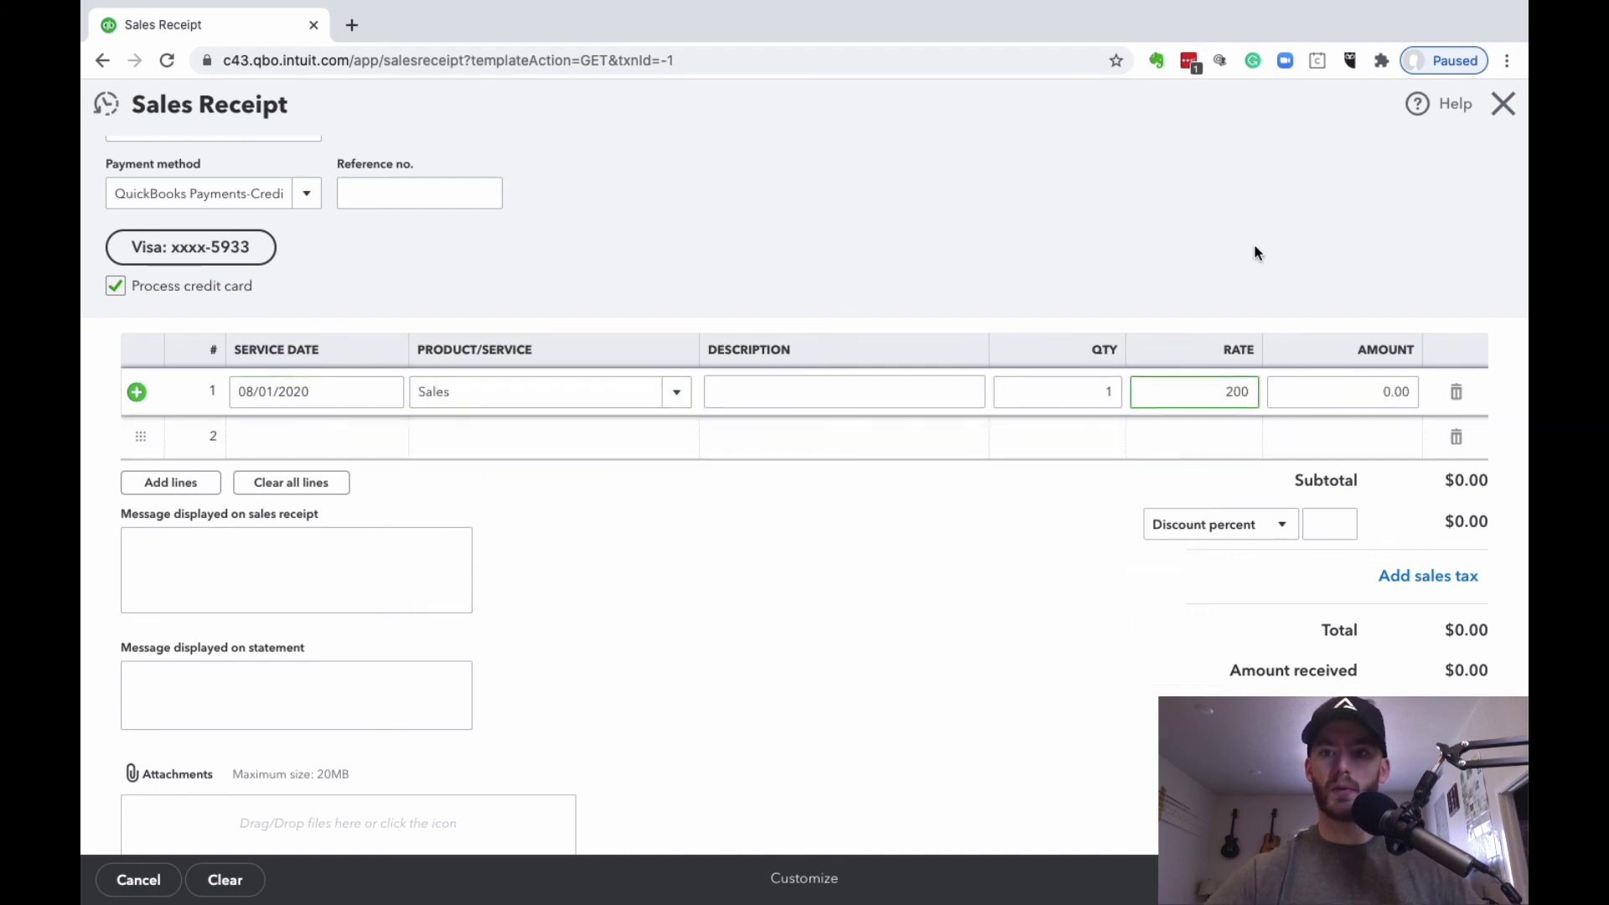
click(1253, 252)
scroll(1265, 415, down, 1)
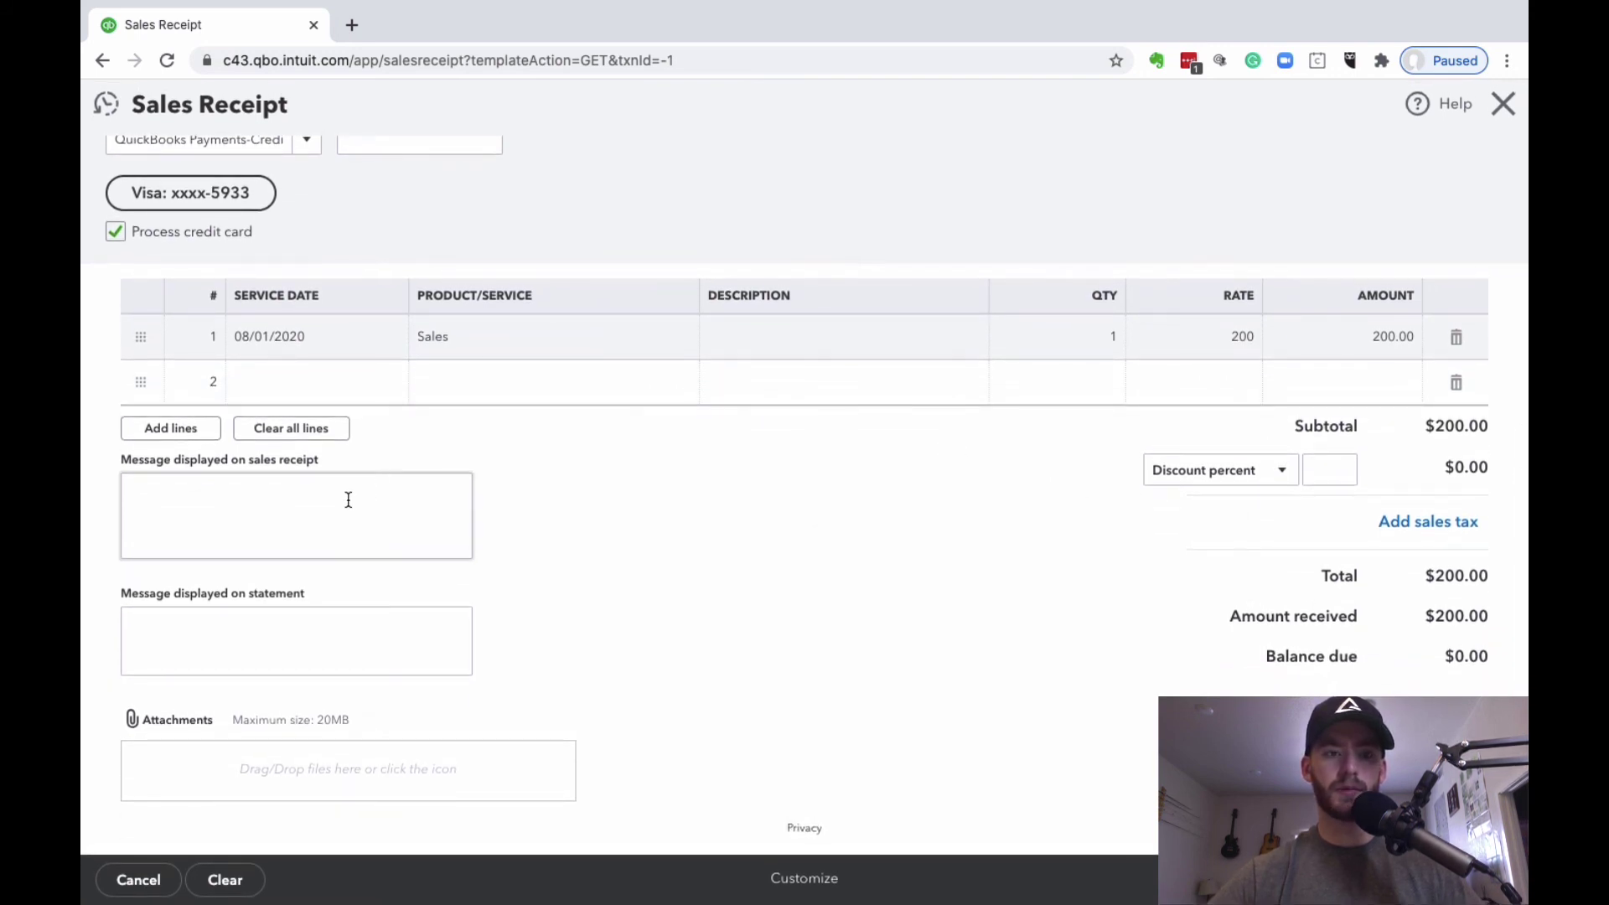
Step: Leave the sales receipt and statement message fields empty
click(349, 500)
click(237, 646)
click(275, 499)
click(244, 646)
click(832, 535)
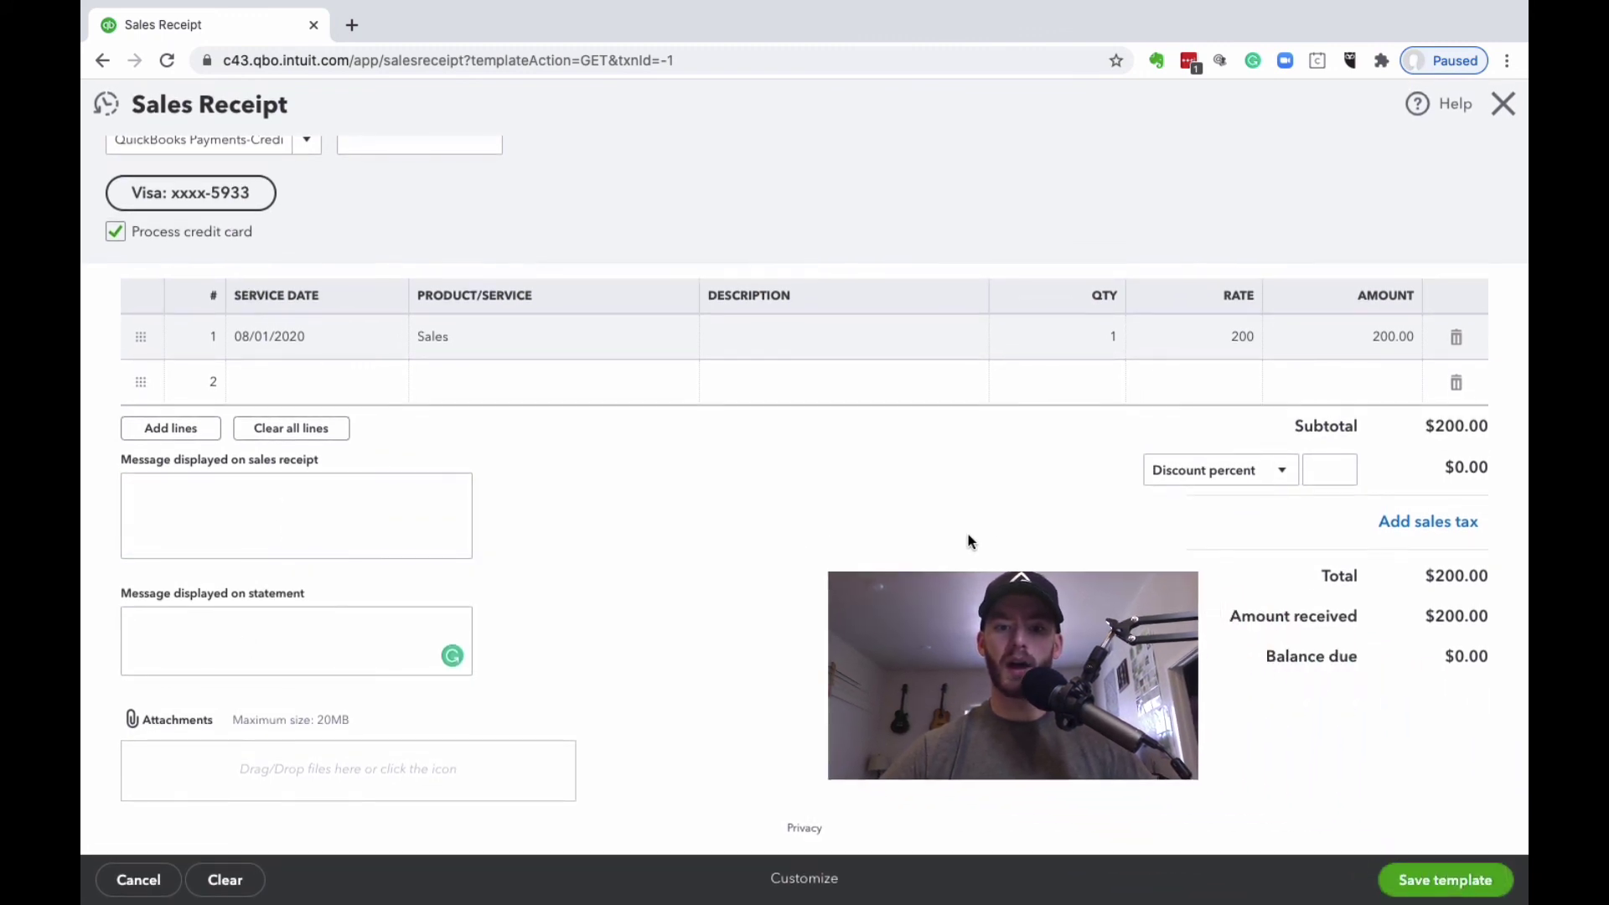
Step: Save the Monthly Bill Test recurring sales receipt template
click(1397, 877)
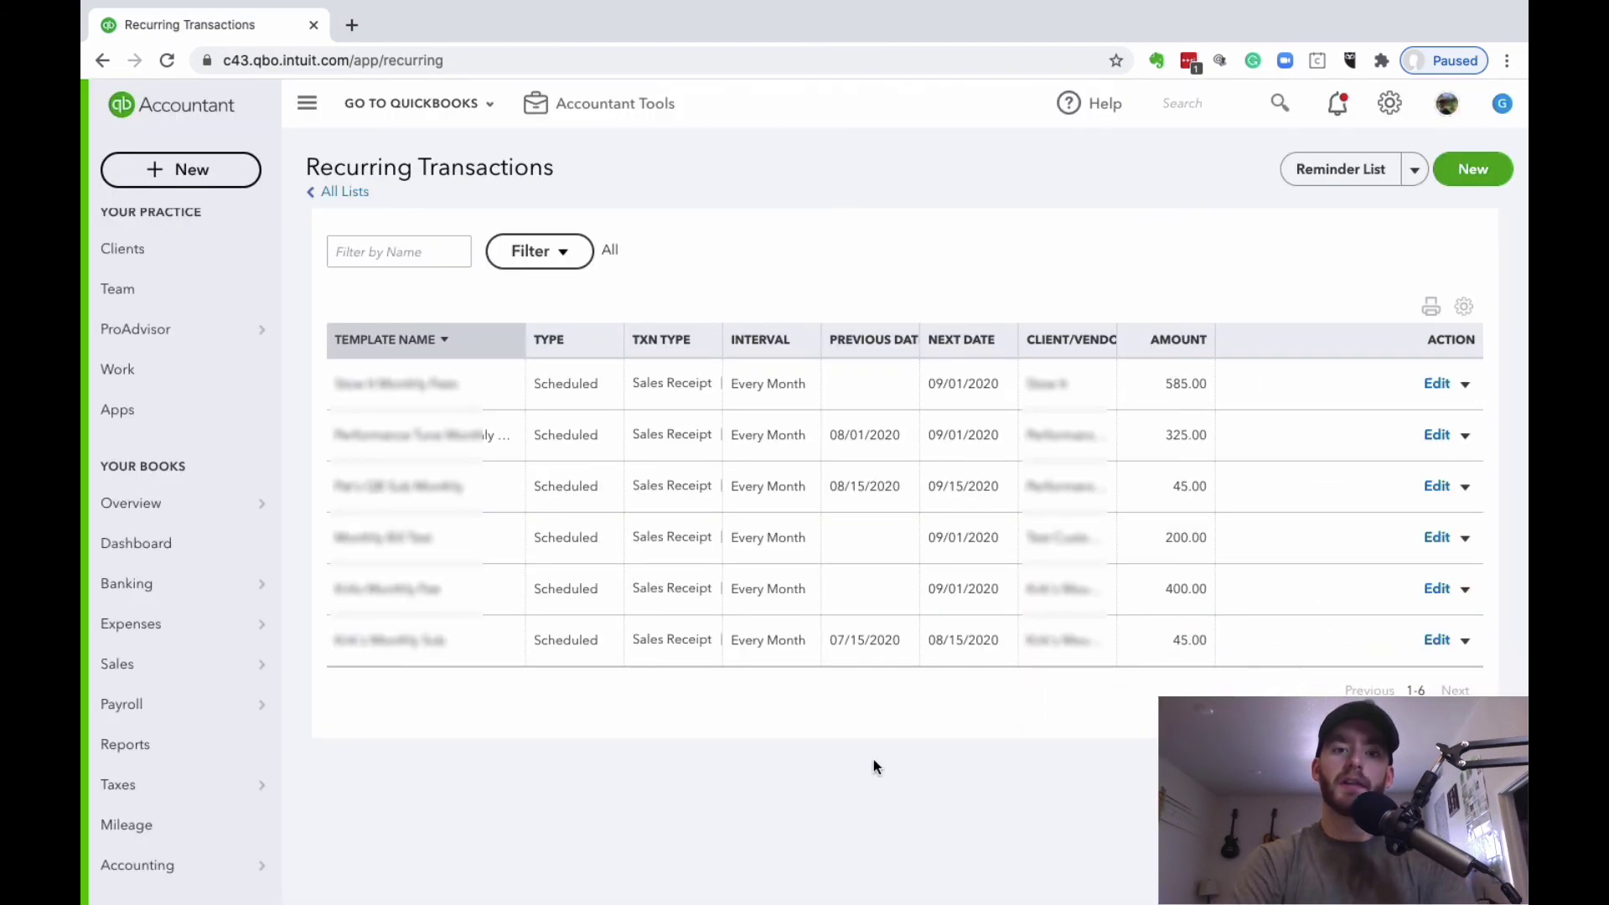